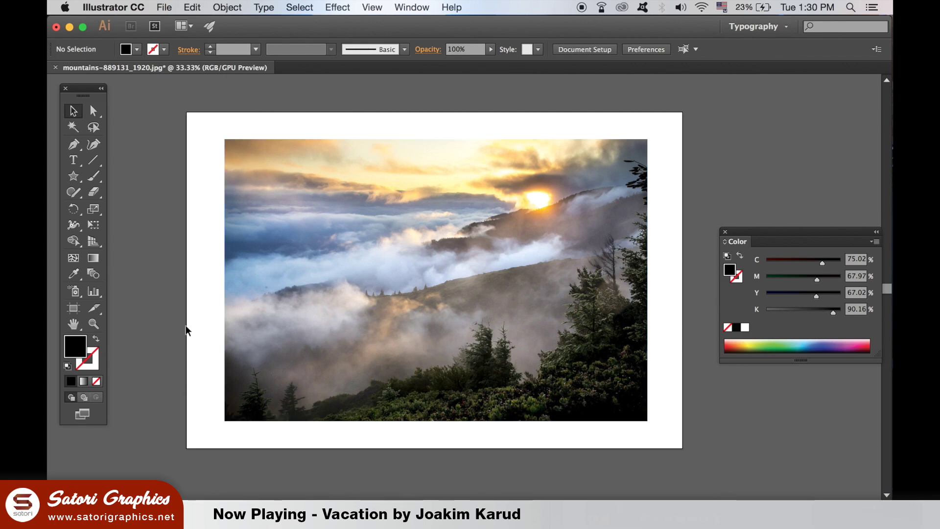
# Draw a black circle over the middle of the photo and nudge it into place
pyautogui.moveTo(73, 175); pyautogui.dragTo(156, 214)
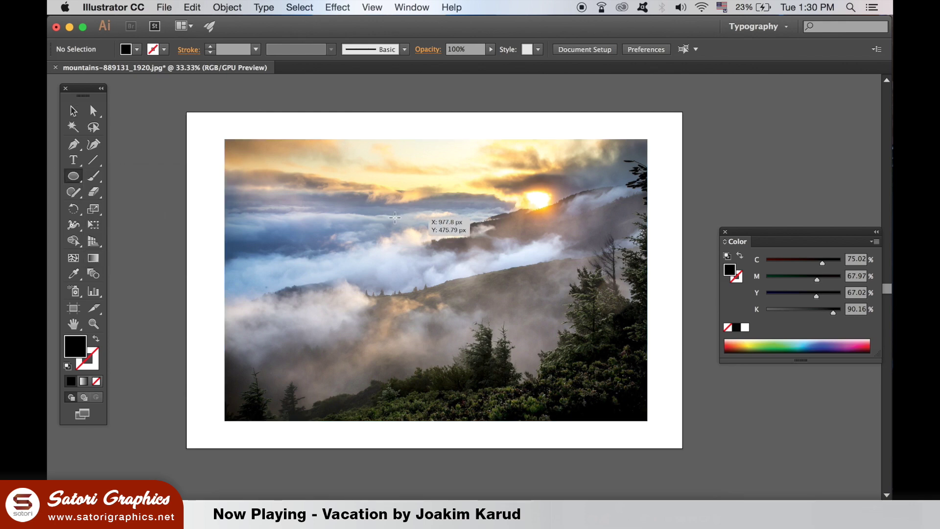
pyautogui.moveTo(373, 216); pyautogui.dragTo(531, 304)
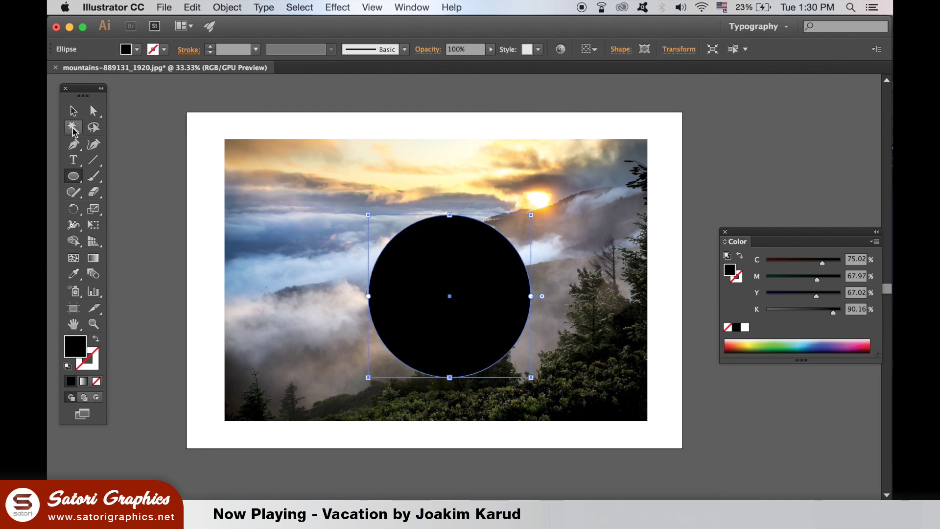
pyautogui.click(74, 111)
pyautogui.moveTo(472, 298)
pyautogui.mouseDown()
pyautogui.moveTo(462, 277)
pyautogui.moveTo(465, 284)
pyautogui.mouseUp()
pyautogui.click(145, 228)
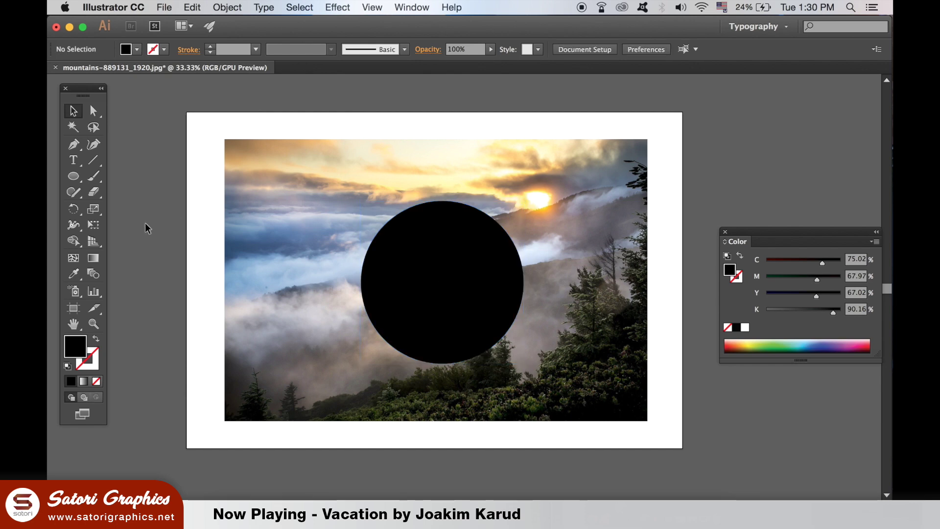
# Add the text 'Dope' and colour it white with the eyedropper
pyautogui.click(73, 159)
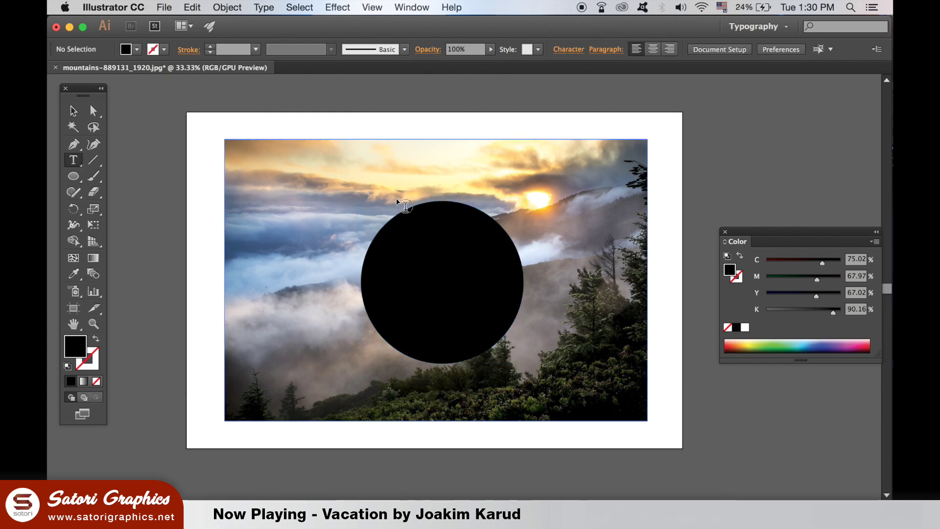
pyautogui.click(405, 181)
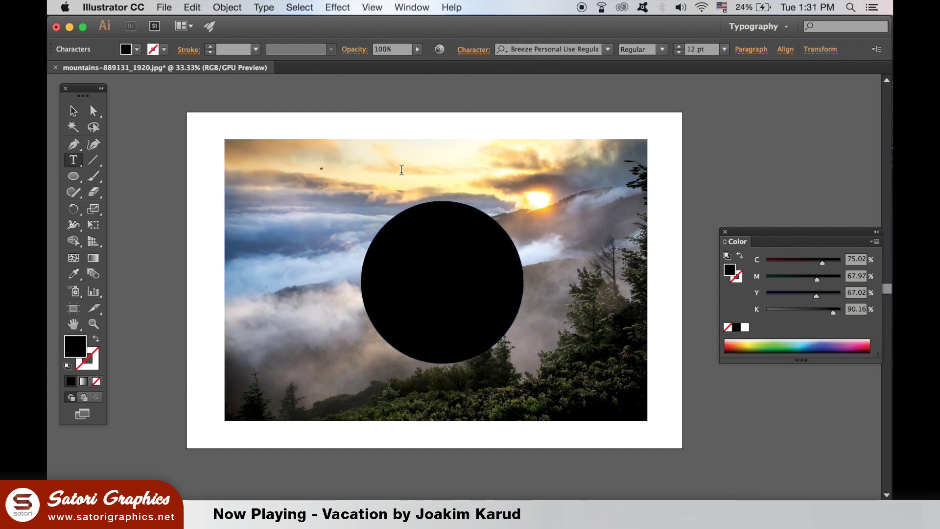
pyautogui.click(74, 111)
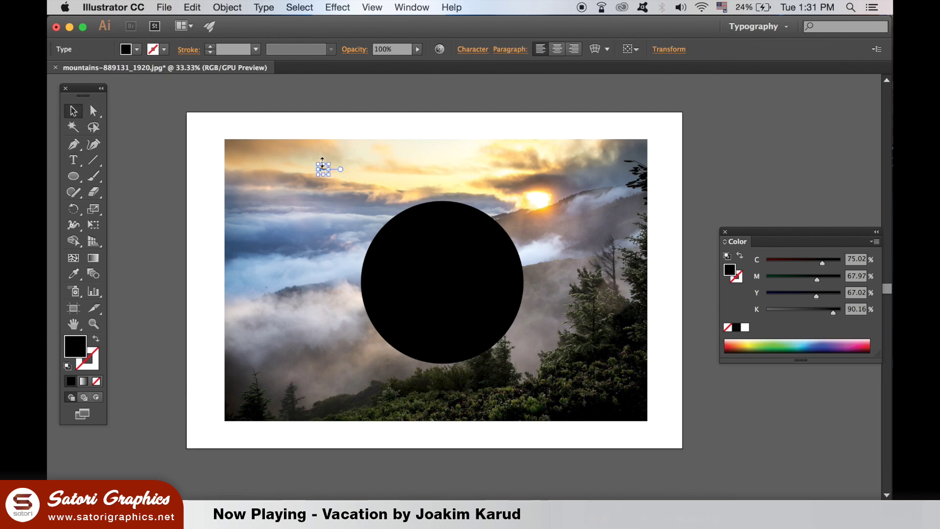
pyautogui.click(323, 169)
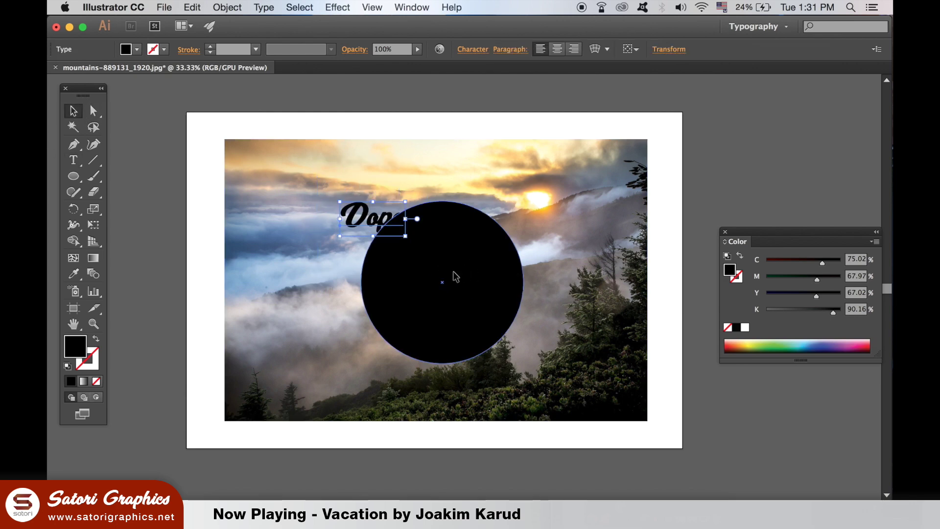
pyautogui.click(73, 273)
pyautogui.click(204, 235)
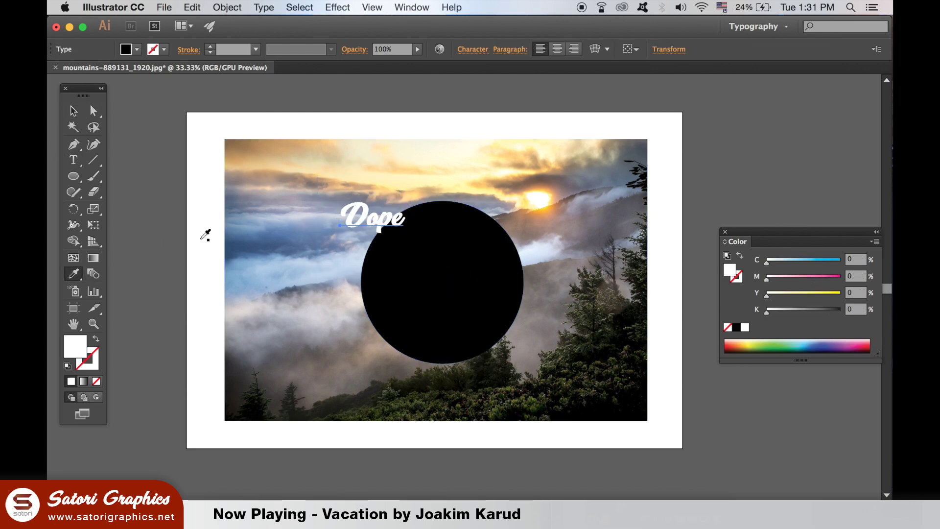
pyautogui.click(74, 110)
# Move and enlarge the Dope text so it fills the centre of the circle
pyautogui.moveTo(429, 255); pyautogui.dragTo(445, 288)
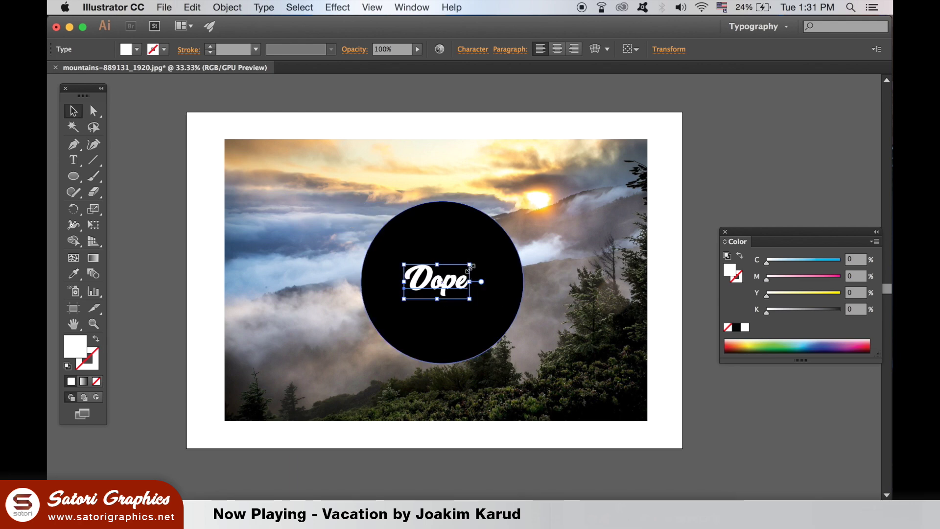
pyautogui.moveTo(475, 258); pyautogui.dragTo(502, 249)
pyautogui.click(490, 262)
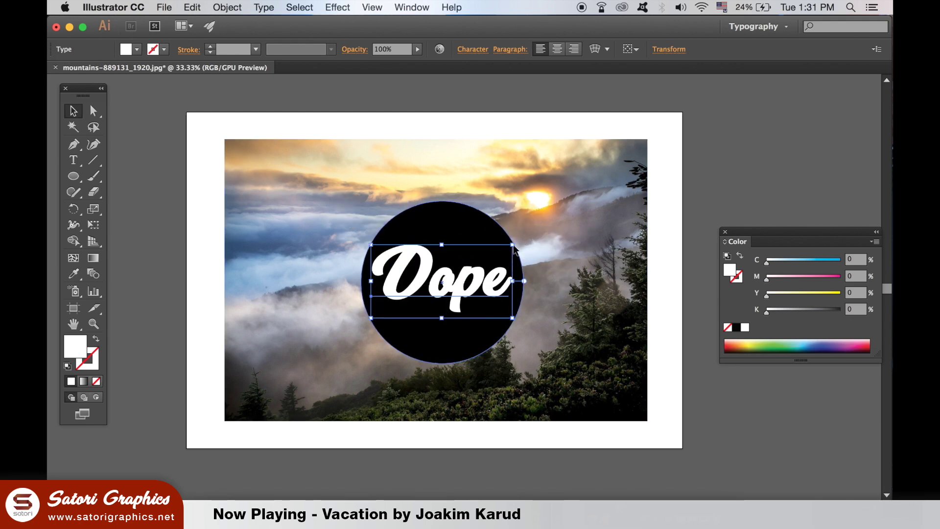
pyautogui.moveTo(456, 294); pyautogui.dragTo(460, 299)
pyautogui.moveTo(514, 247); pyautogui.dragTo(521, 243)
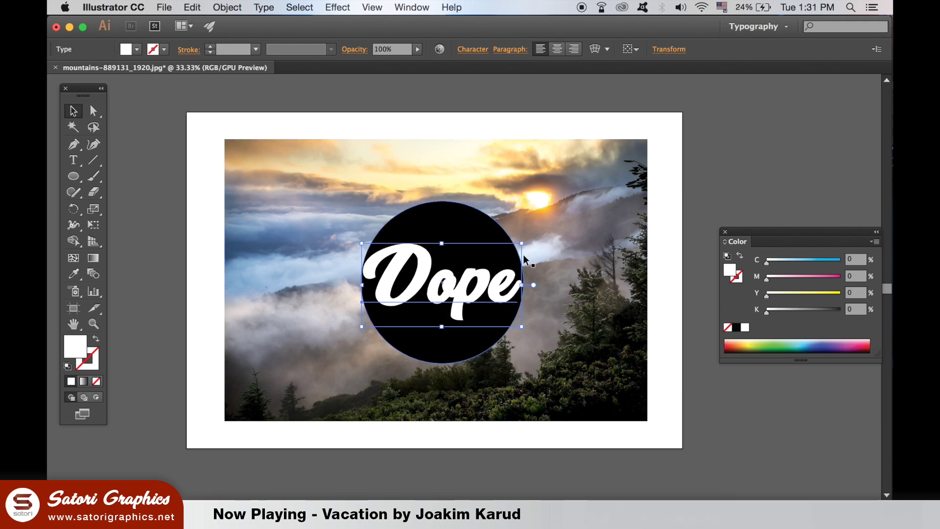
# Convert the Dope text to outlines
pyautogui.click(263, 7)
pyautogui.click(324, 222)
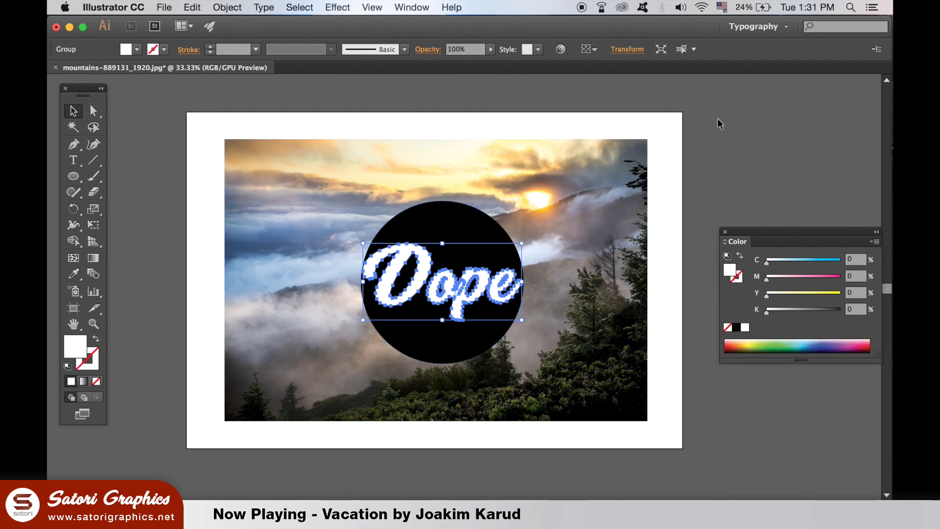
pyautogui.click(718, 118)
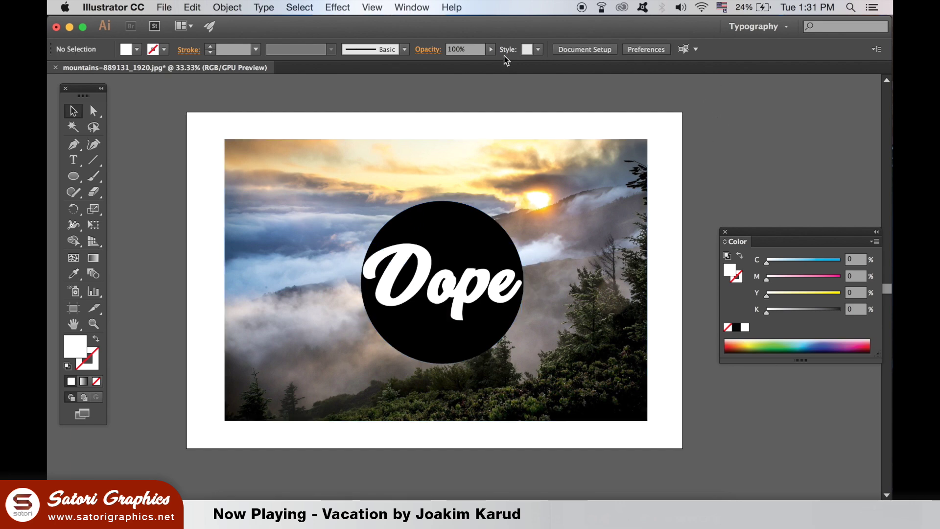
# Subtract the Dope lettering from the circle with Pathfinder Minus Front, then reposition it
pyautogui.click(411, 7)
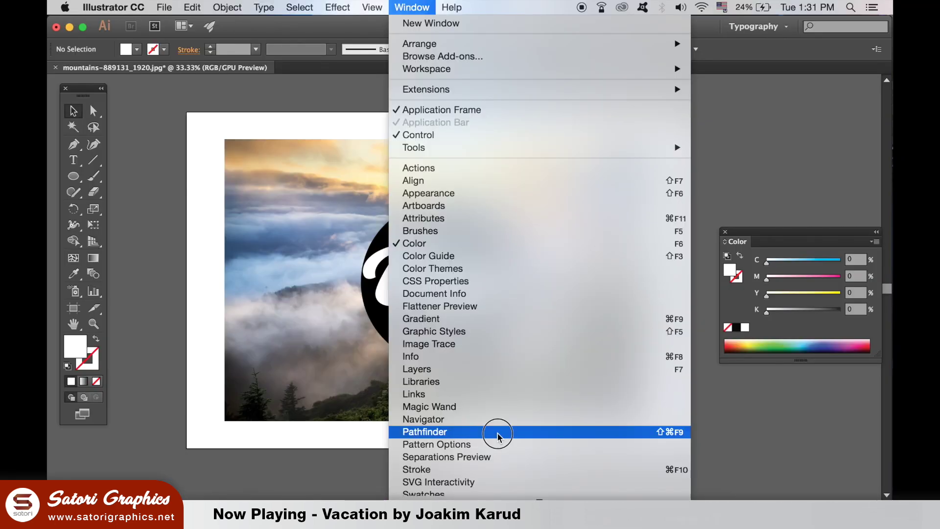
pyautogui.click(355, 253)
pyautogui.moveTo(526, 226); pyautogui.dragTo(477, 278)
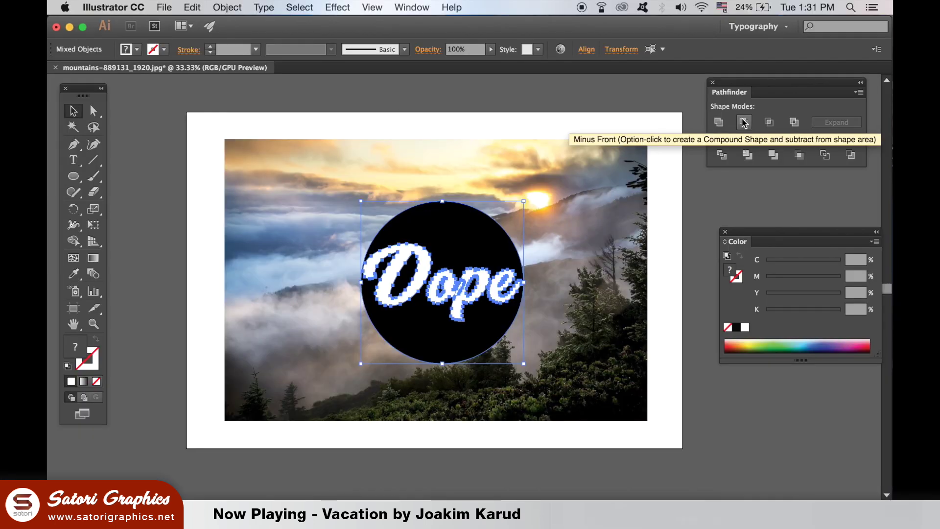
pyautogui.click(743, 123)
pyautogui.click(724, 195)
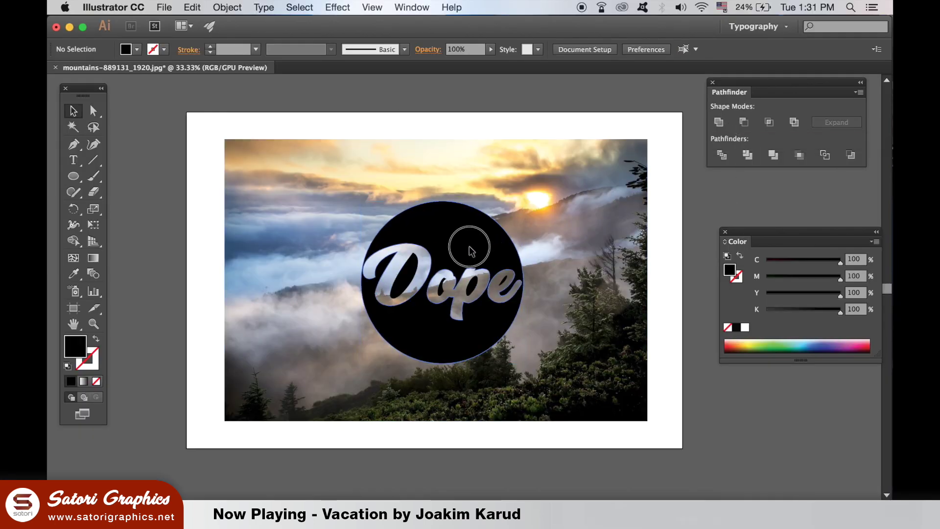
pyautogui.moveTo(466, 236); pyautogui.dragTo(468, 276)
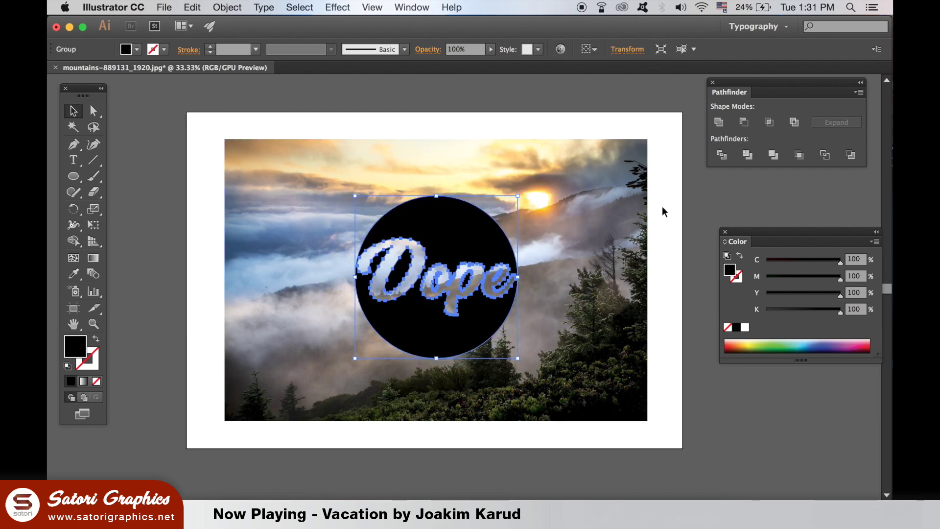
# Fill the cut-out circle white using the eyedropper
pyautogui.click(695, 199)
pyautogui.click(450, 224)
pyautogui.click(74, 274)
pyautogui.click(214, 224)
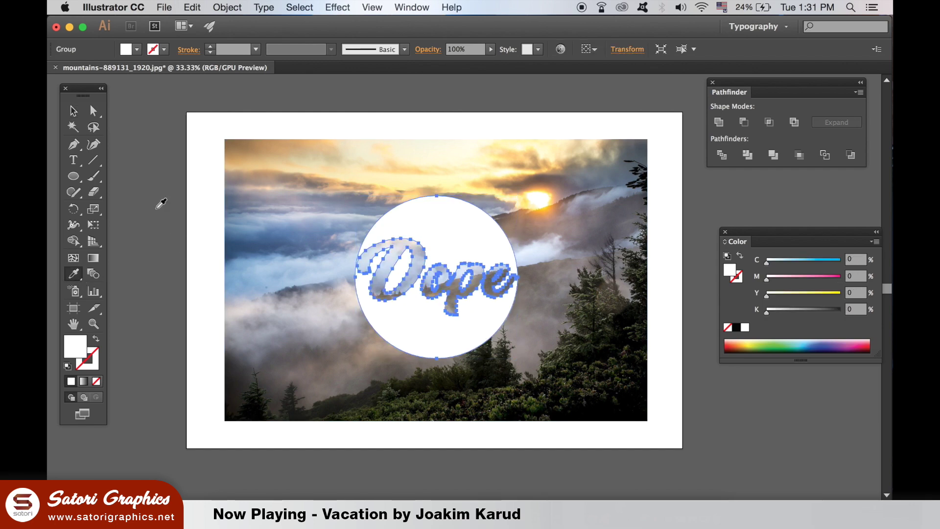
pyautogui.click(73, 111)
# Subtract the FOREST letters from the yellow bar with Pathfinder Minus Front
pyautogui.click(151, 119)
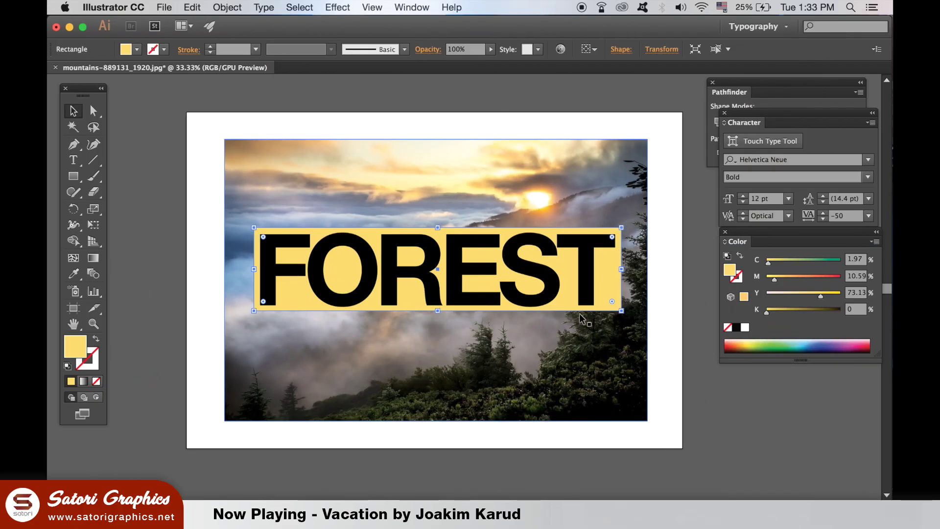
pyautogui.keyDown('shift'); pyautogui.click(554, 295); pyautogui.keyUp('shift')
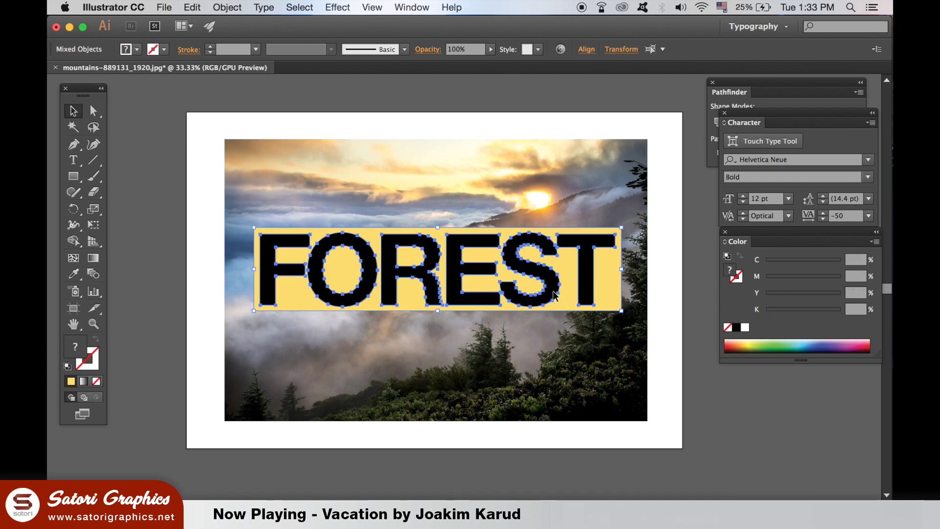
pyautogui.click(761, 97)
pyautogui.click(744, 121)
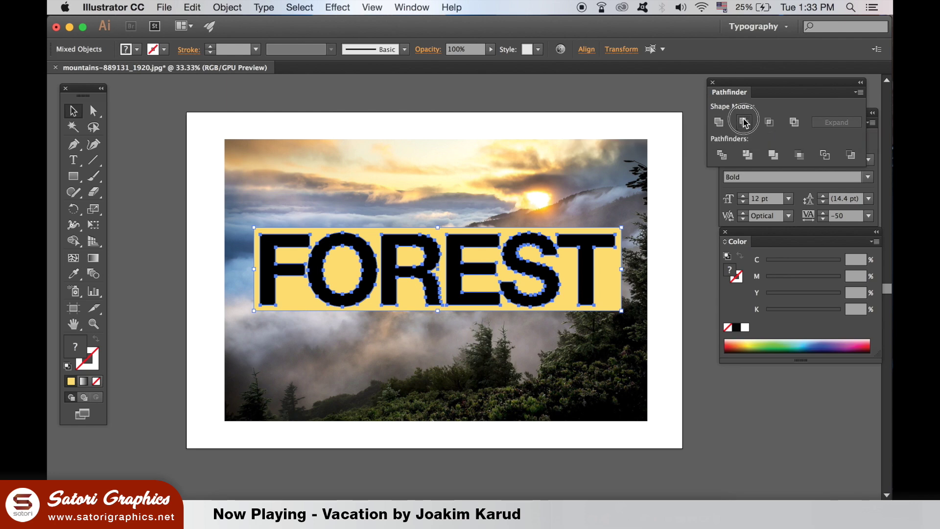
pyautogui.click(703, 299)
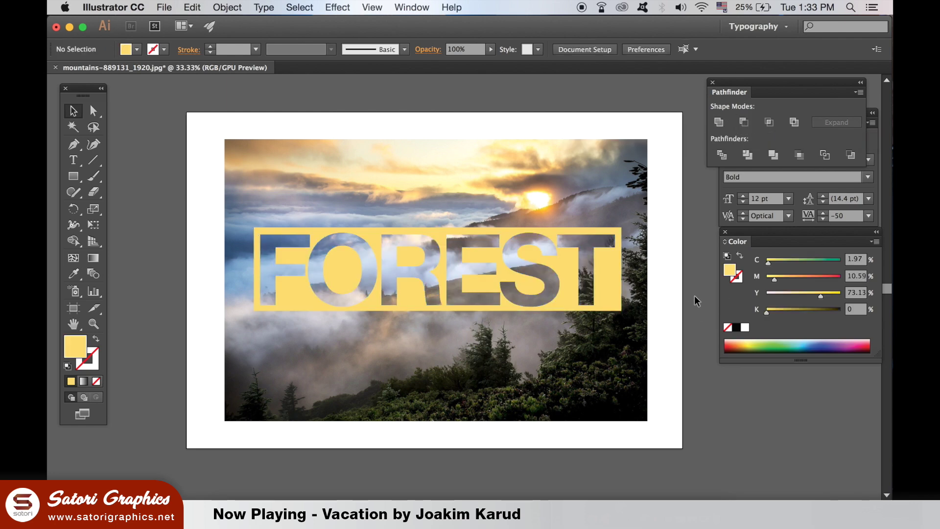
# Fill the FOREST cutout bar white and move it down and right
pyautogui.click(603, 267)
pyautogui.click(74, 274)
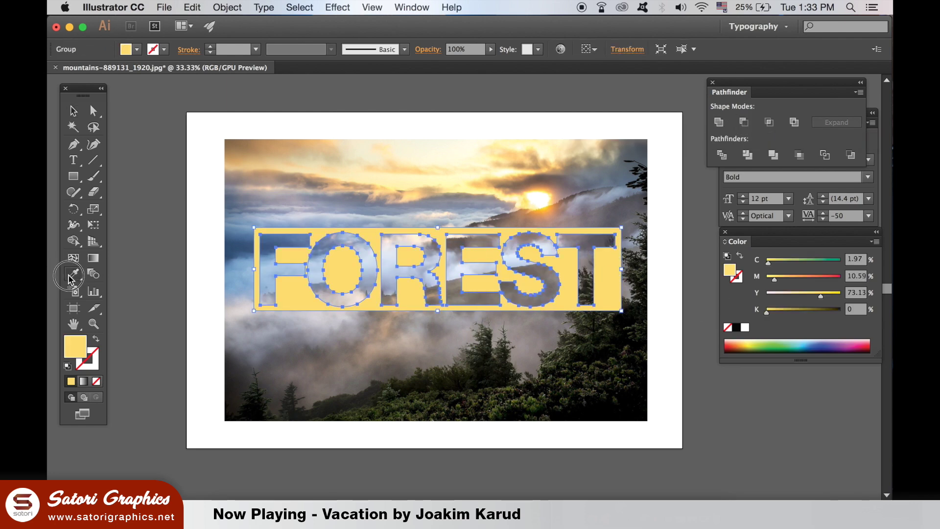
pyautogui.click(195, 224)
pyautogui.click(73, 110)
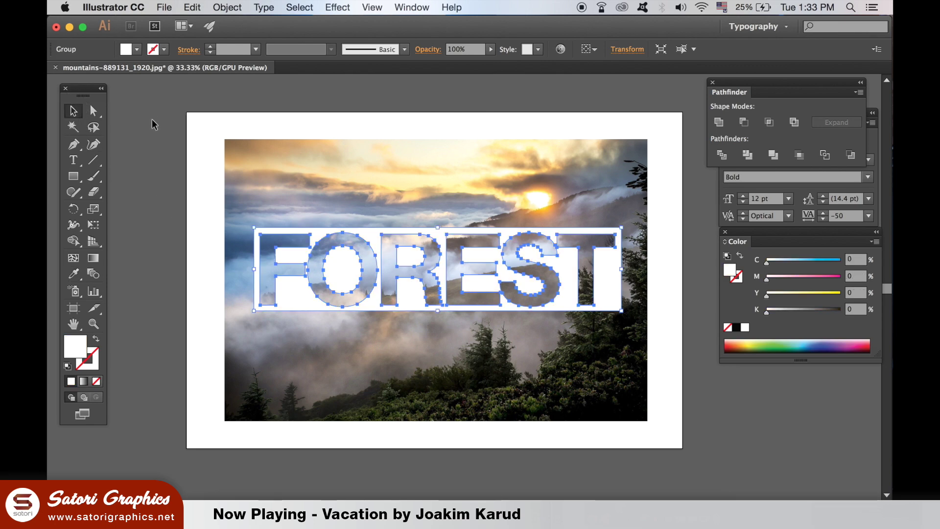
pyautogui.click(166, 201)
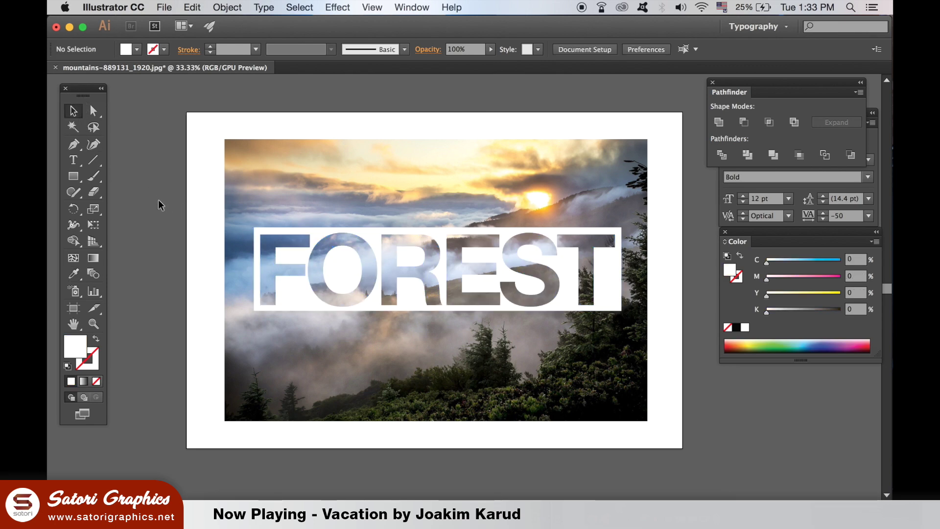
pyautogui.moveTo(373, 302); pyautogui.dragTo(381, 312)
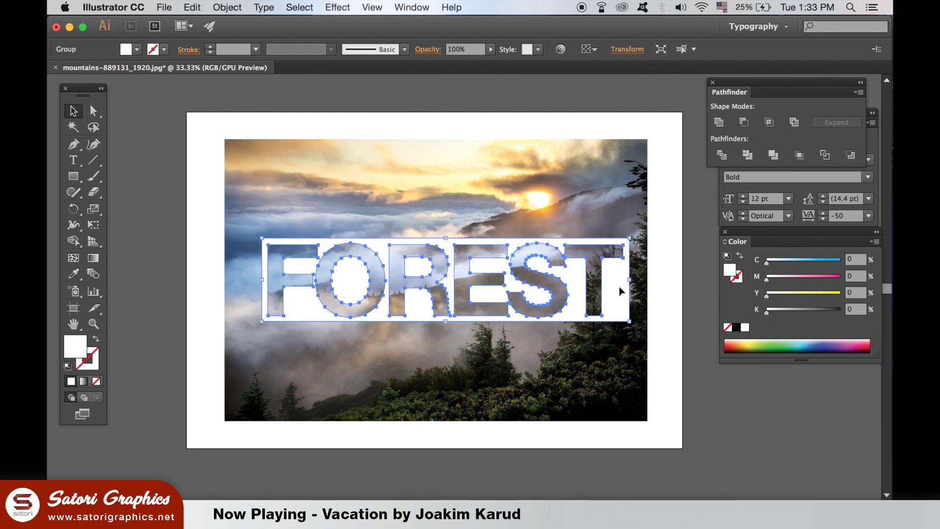
# Lower the cutout bar's opacity to 62%
pyautogui.click(490, 49)
pyautogui.moveTo(492, 62); pyautogui.dragTo(470, 63)
pyautogui.click(313, 91)
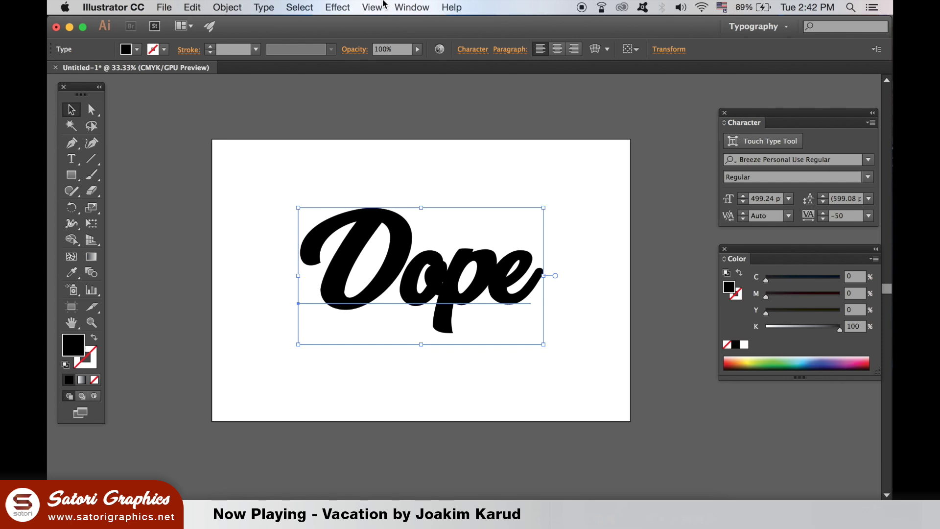
# Open the Window menu to reach the panel list
pyautogui.click(385, 6)
# In the Appearance panel, add a new stroke to Dope and move it beneath the fill
pyautogui.moveTo(411, 6)
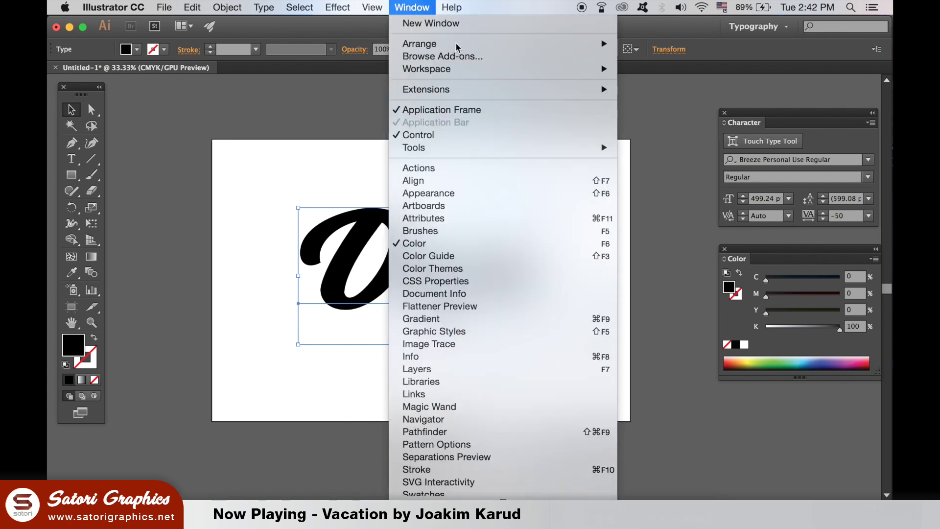
pyautogui.moveTo(487, 93)
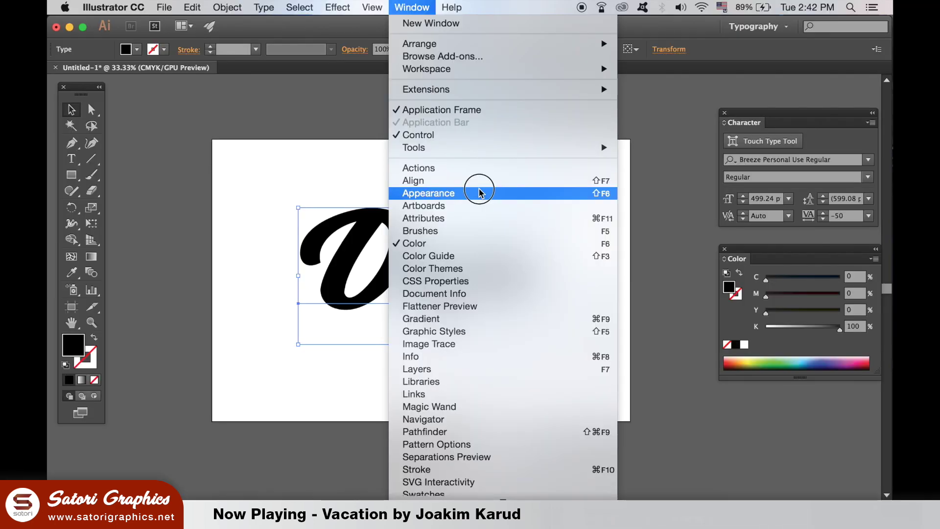
pyautogui.click(360, 264)
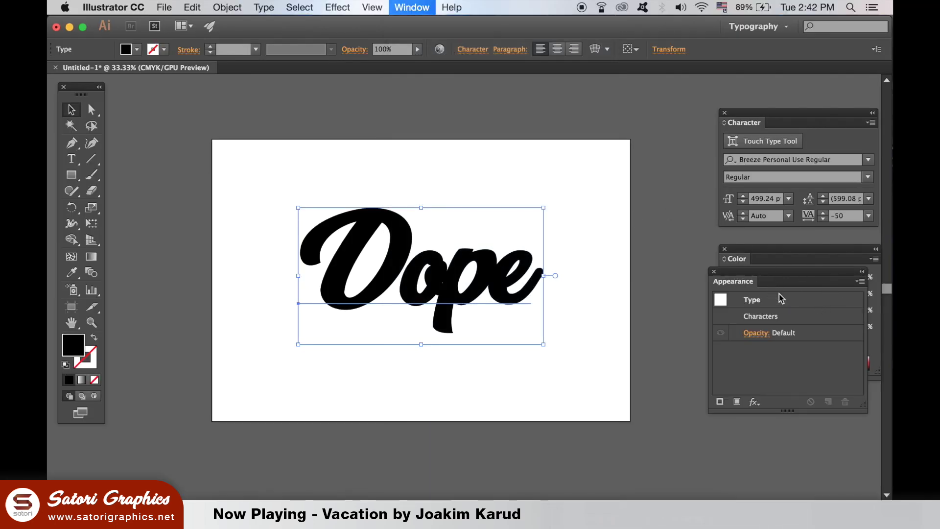
pyautogui.click(859, 281)
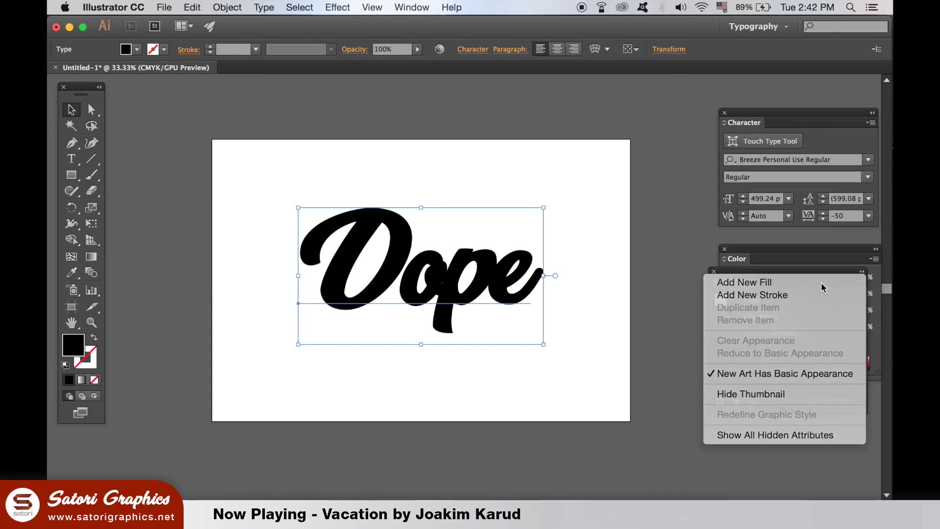
pyautogui.click(651, 185)
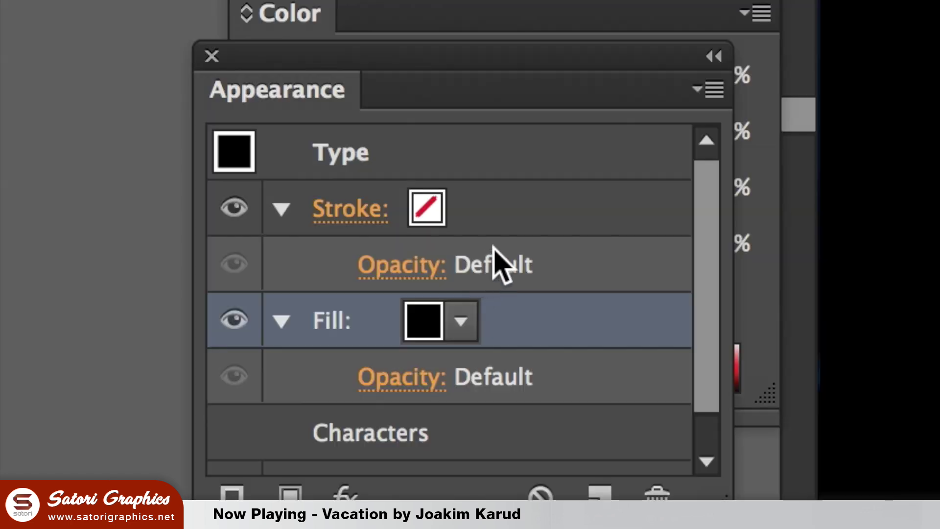
pyautogui.click(533, 215)
pyautogui.moveTo(651, 218)
pyautogui.mouseDown()
pyautogui.moveTo(668, 245)
pyautogui.moveTo(628, 397)
pyautogui.mouseUp()
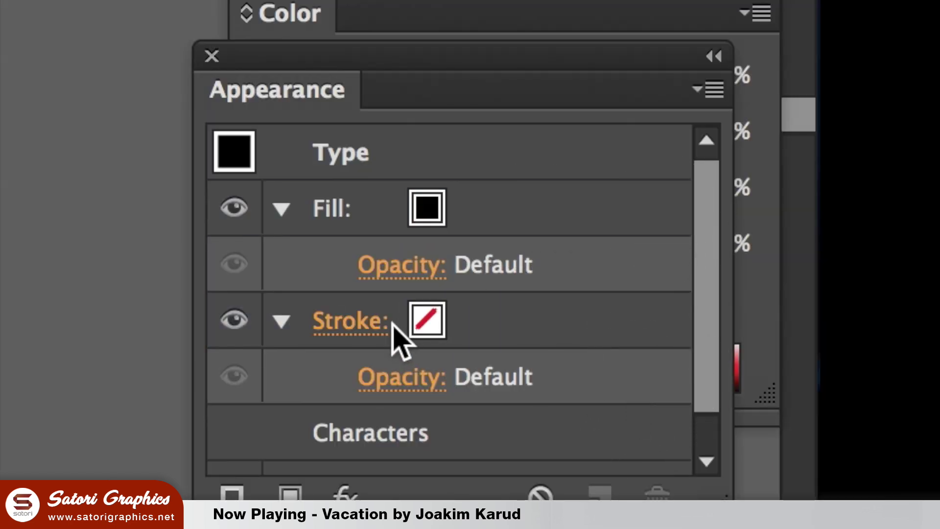
# Set the stroke colour to black and the fill colour to white
pyautogui.click(415, 328)
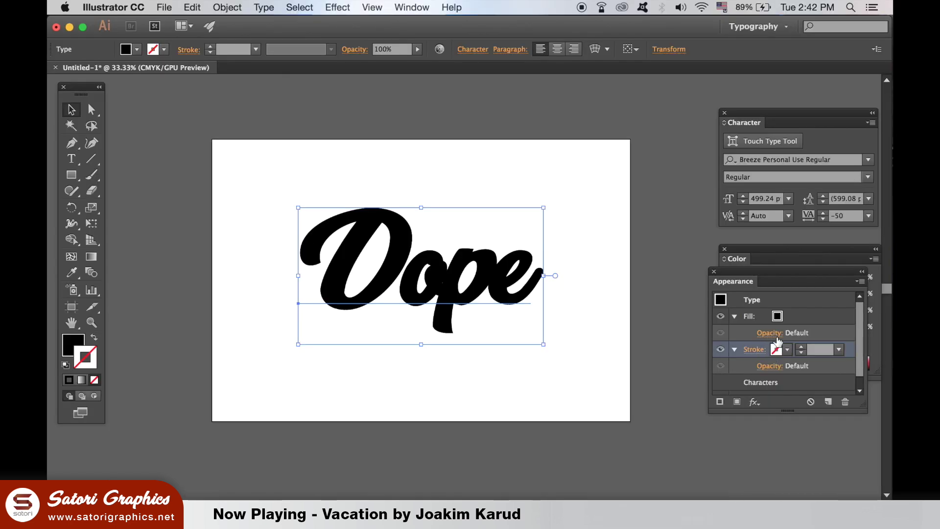
pyautogui.click(778, 349)
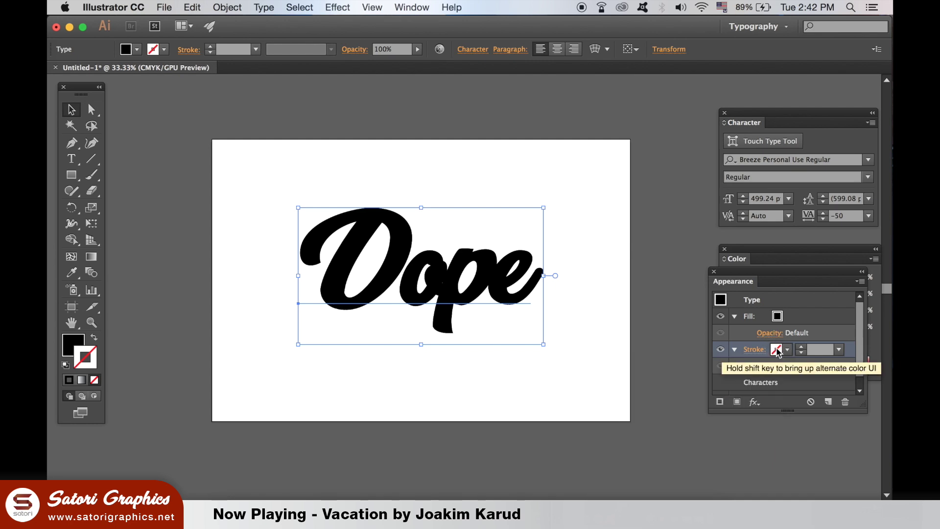
pyautogui.click(778, 350)
pyautogui.click(664, 370)
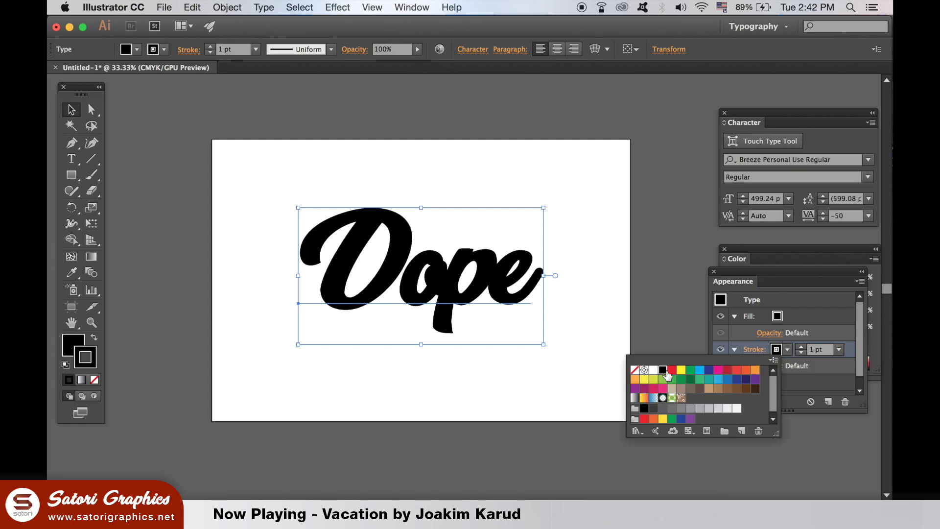
pyautogui.click(778, 317)
pyautogui.click(778, 316)
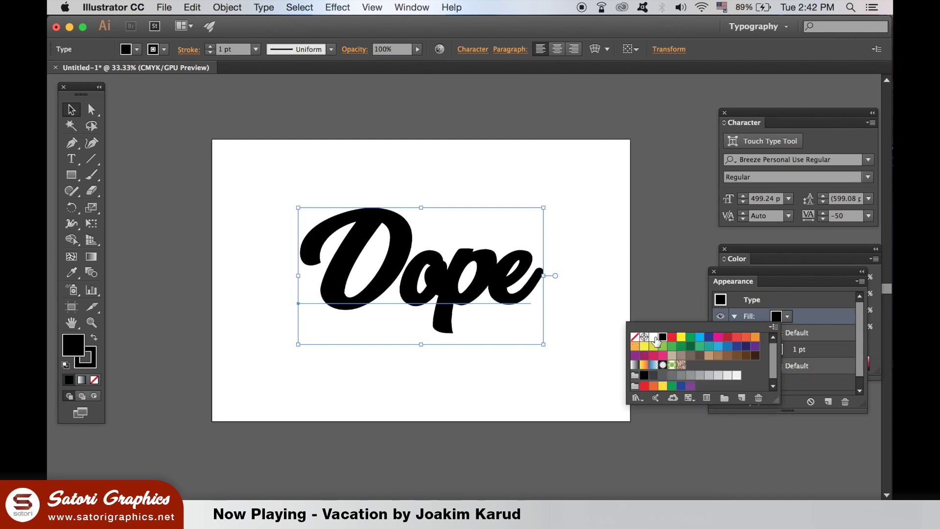
pyautogui.click(654, 338)
pyautogui.click(503, 297)
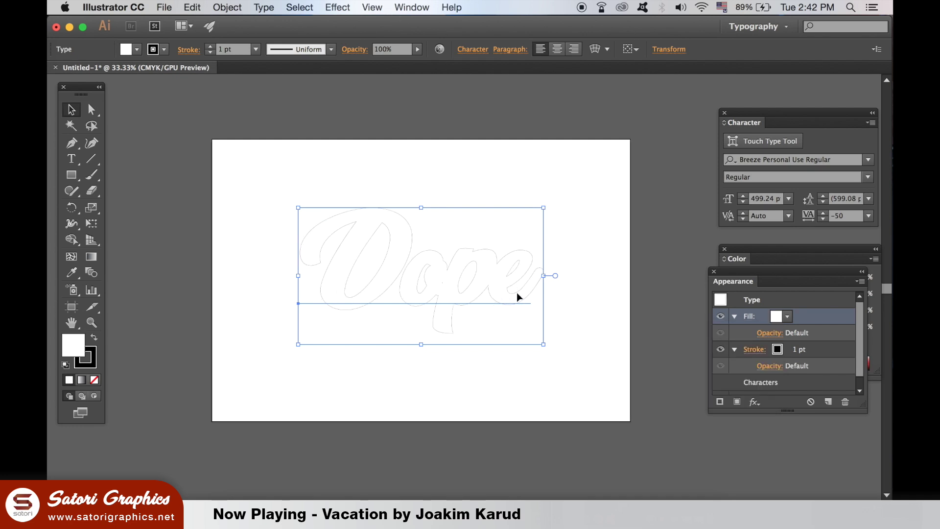
# Increase the stroke weight to 40 pt, trying 10 pt and 20 pt first
pyautogui.click(798, 351)
pyautogui.click(840, 351)
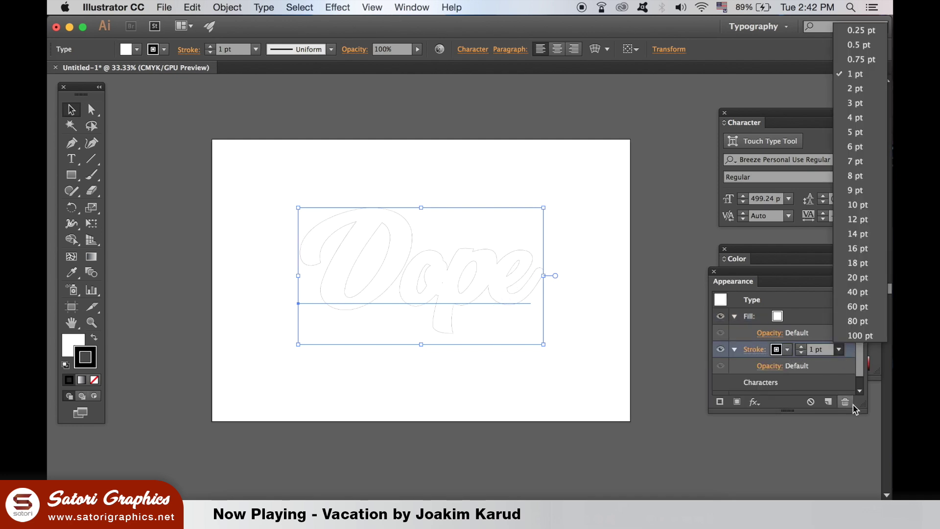
pyautogui.click(862, 208)
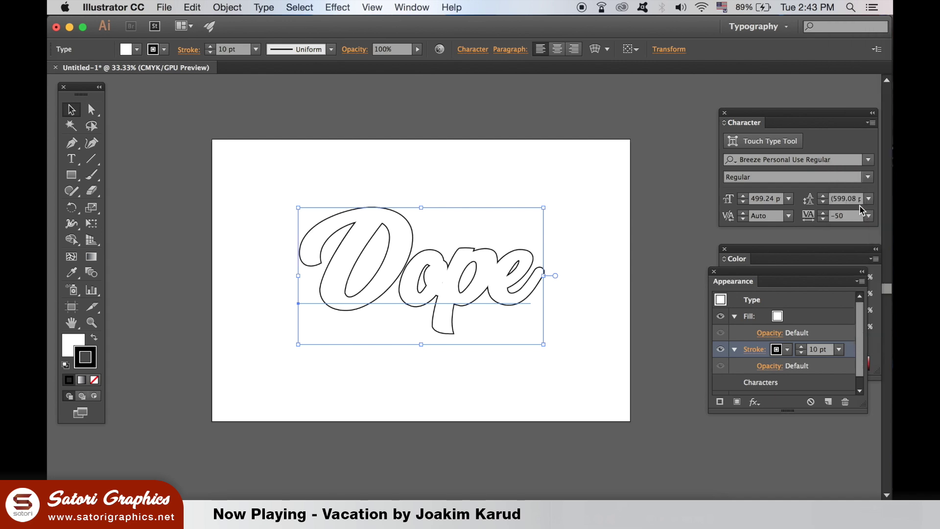
pyautogui.click(839, 349)
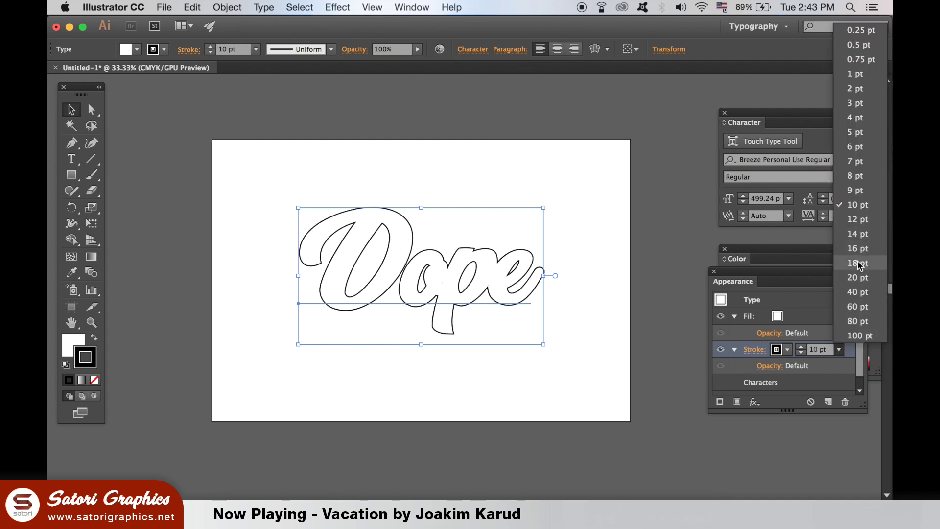
pyautogui.click(857, 277)
pyautogui.click(601, 285)
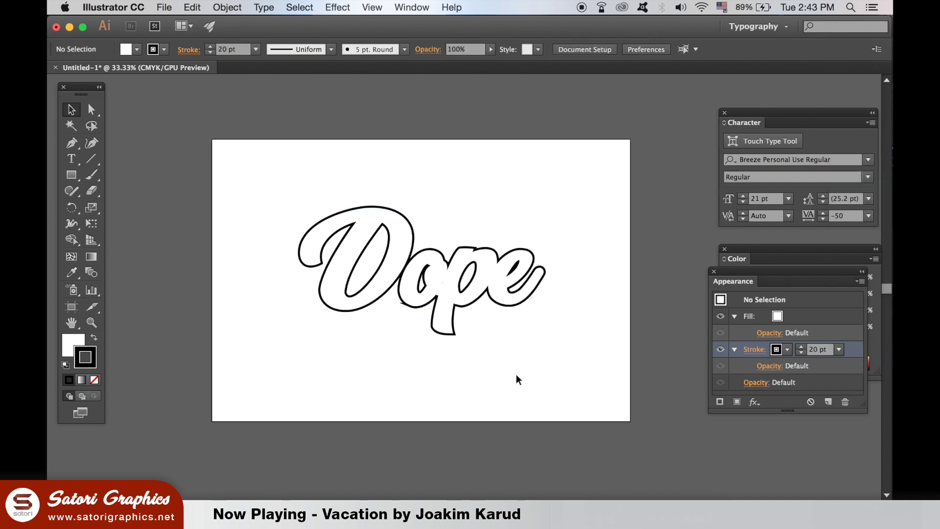
pyautogui.click(480, 307)
pyautogui.click(837, 349)
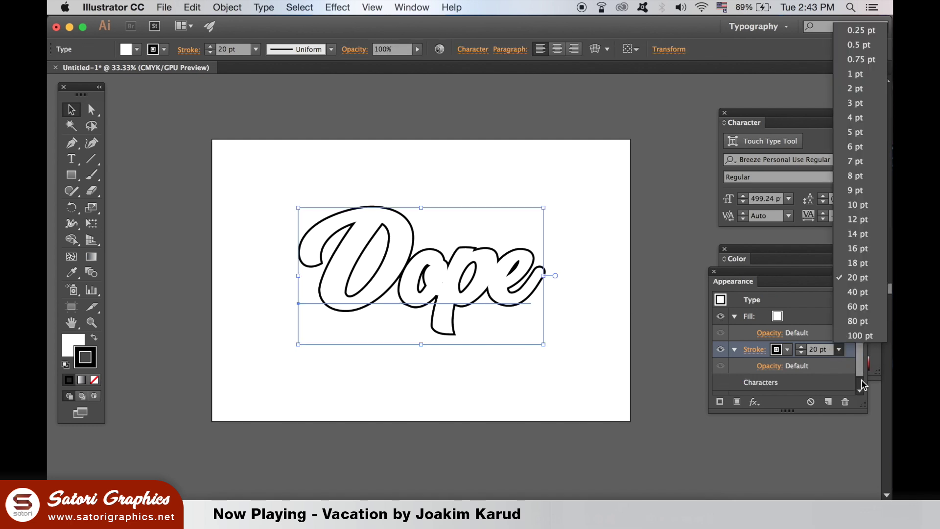
pyautogui.click(867, 294)
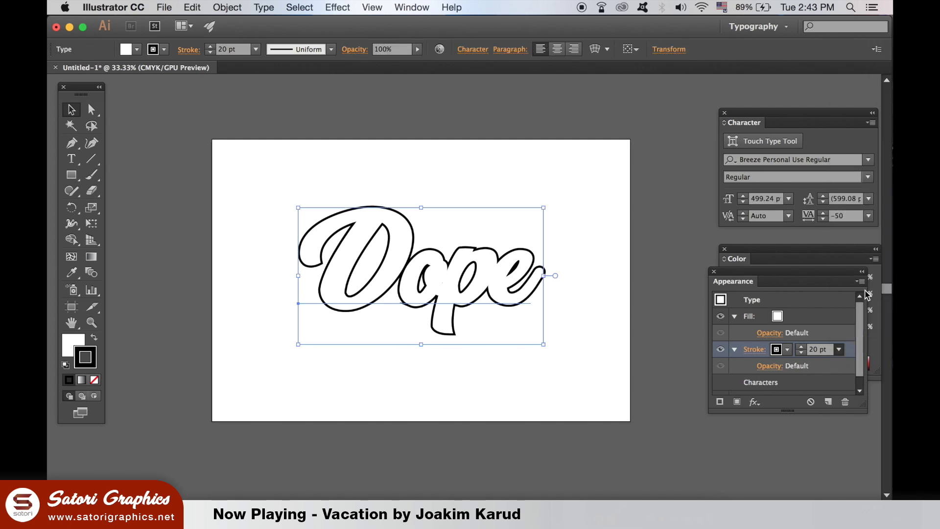
pyautogui.click(643, 298)
# Select the Dope lettering and clear panels away from the view
pyautogui.scroll(3, 427, 333)
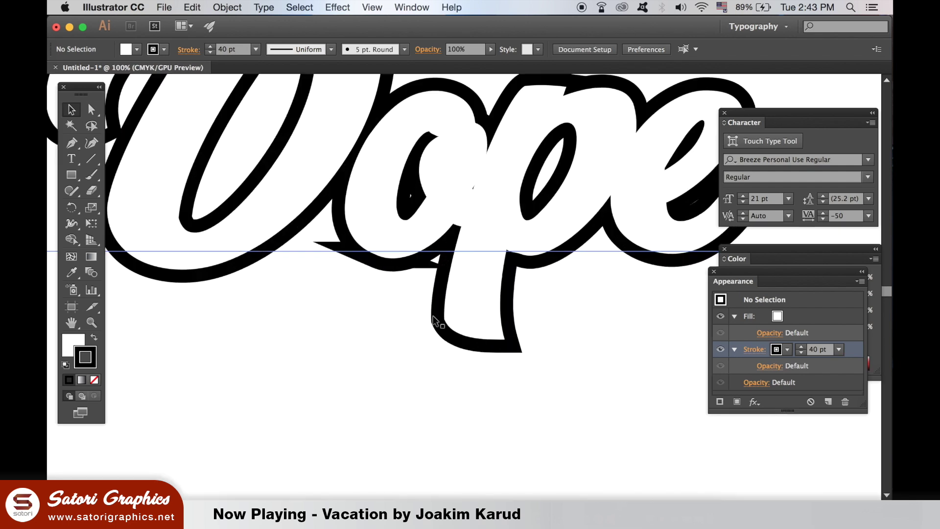
pyautogui.scroll(2, 430, 300)
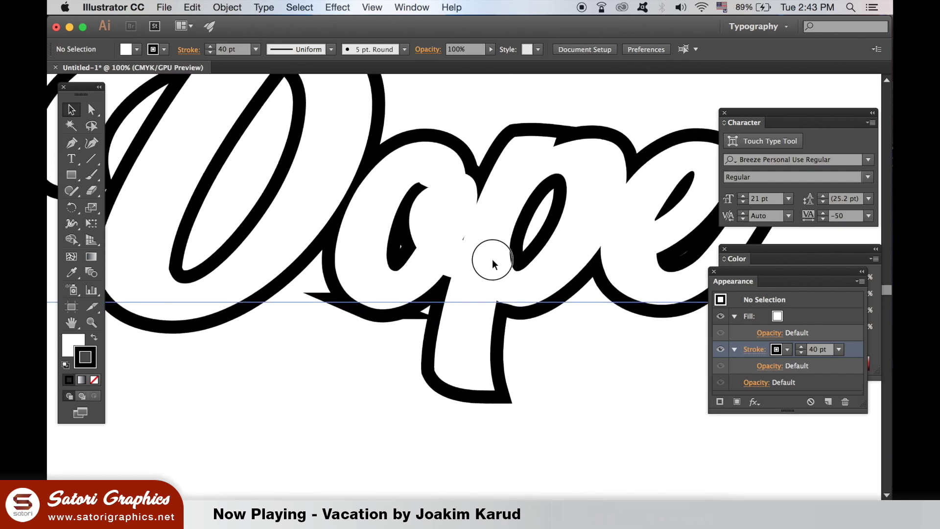
pyautogui.click(492, 260)
pyautogui.click(725, 249)
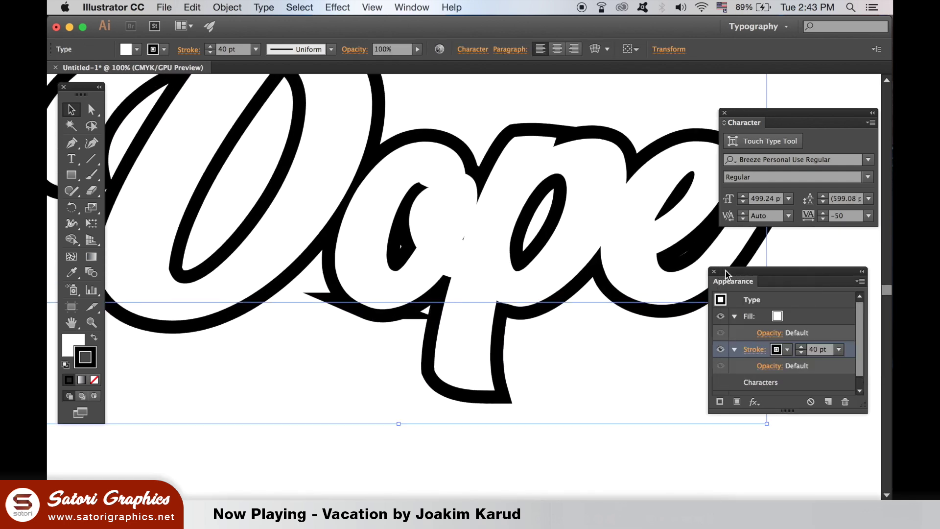
pyautogui.moveTo(728, 275); pyautogui.dragTo(753, 278)
pyautogui.moveTo(514, 254); pyautogui.dragTo(571, 311)
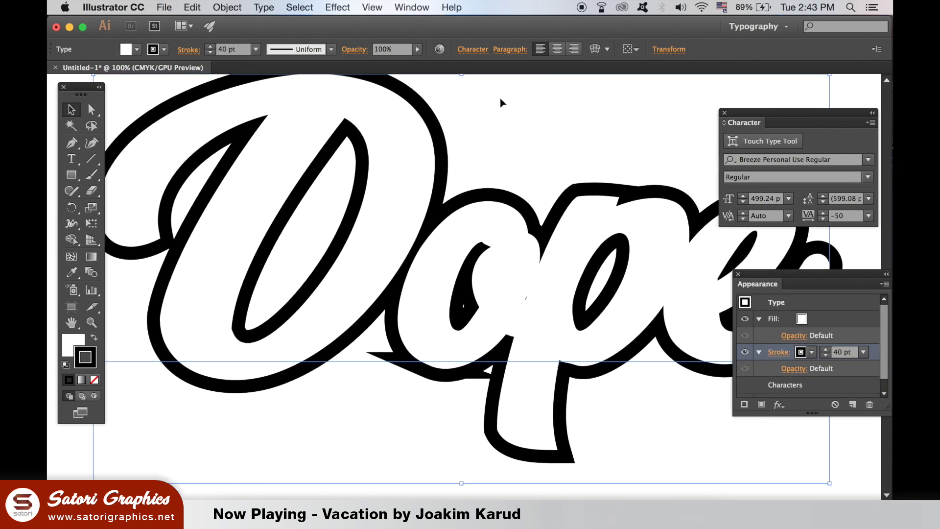
# In the Stroke panel, set the outline to Round Cap and Round Join
pyautogui.click(409, 6)
pyautogui.scroll(-4, 478, 470)
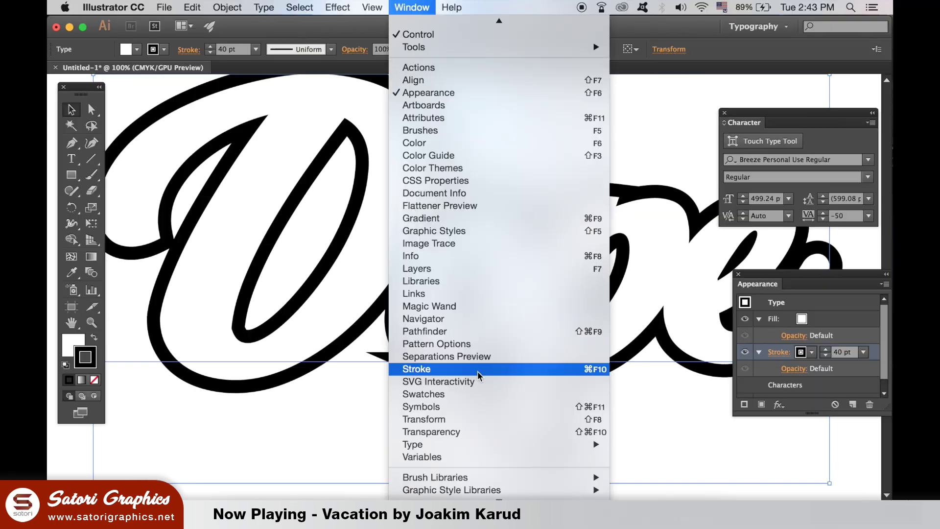
pyautogui.click(428, 253)
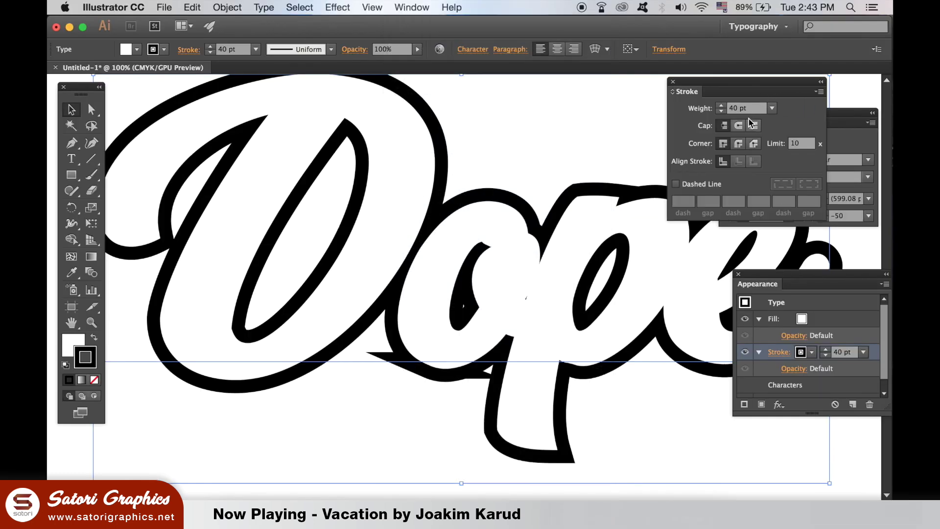
pyautogui.click(738, 125)
pyautogui.click(739, 144)
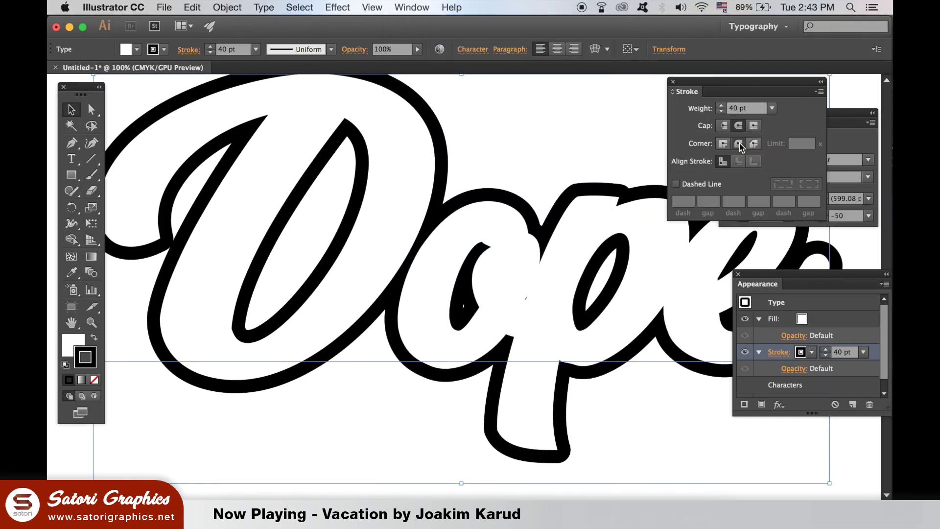
# Zoom out to 50% and pan so the whole word Dope is visible
pyautogui.press('super+minus')
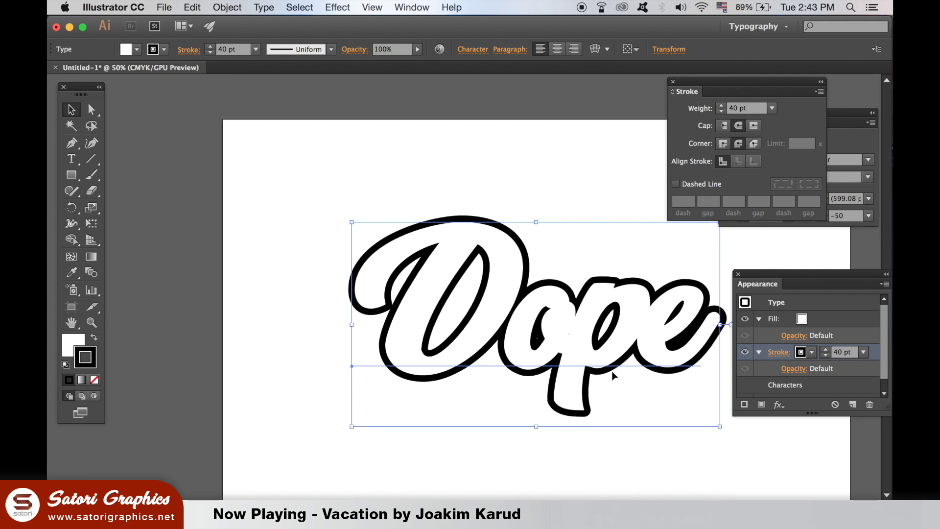
pyautogui.moveTo(623, 308); pyautogui.dragTo(480, 308)
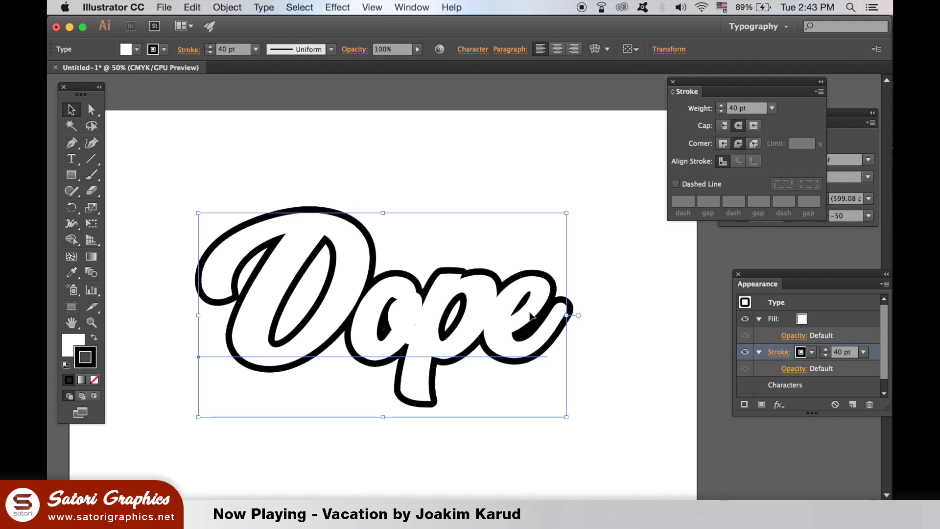
pyautogui.press('super+minus')
pyautogui.press('super+plus')
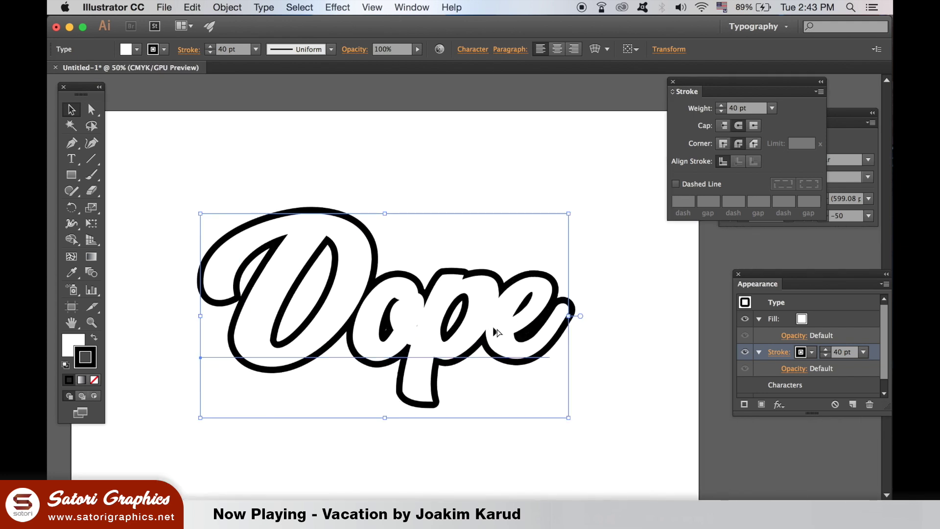
# Add a second stroke to Dope and select the new bottom stroke row
pyautogui.click(884, 285)
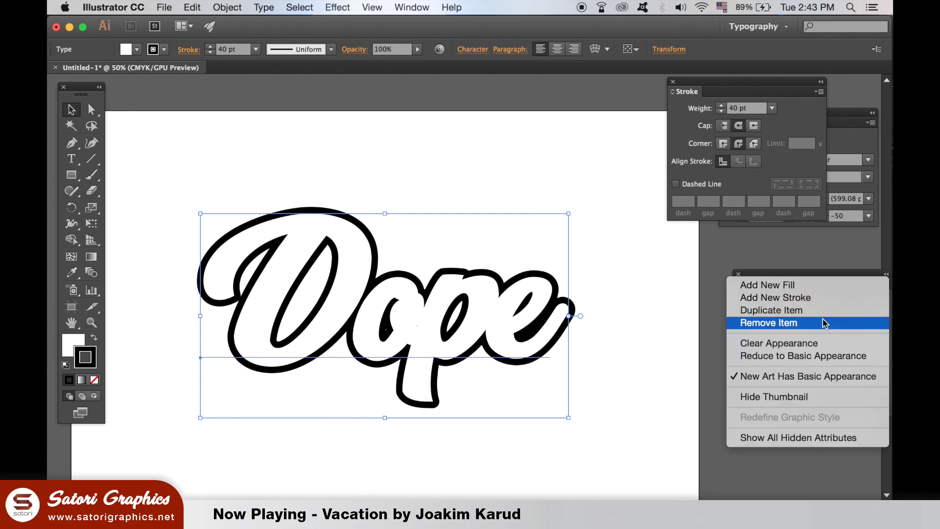
pyautogui.click(823, 298)
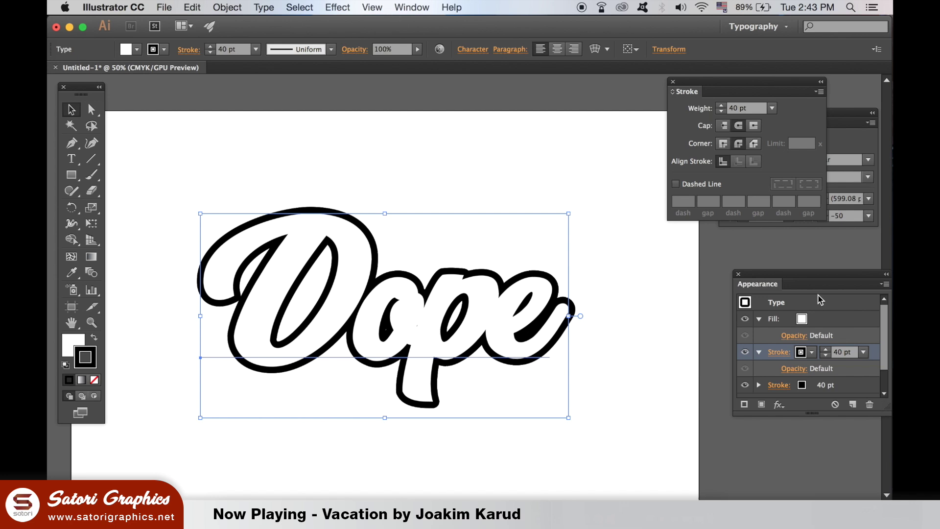
pyautogui.click(838, 383)
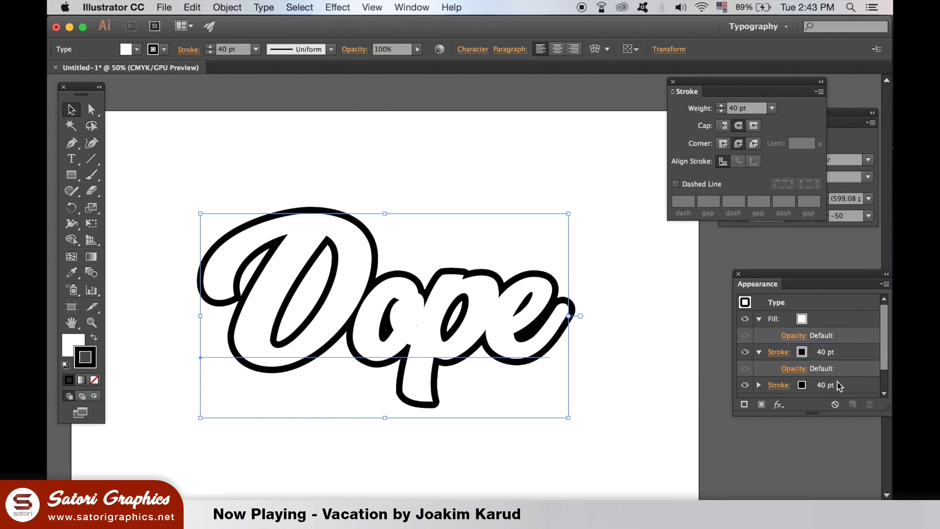
pyautogui.click(802, 387)
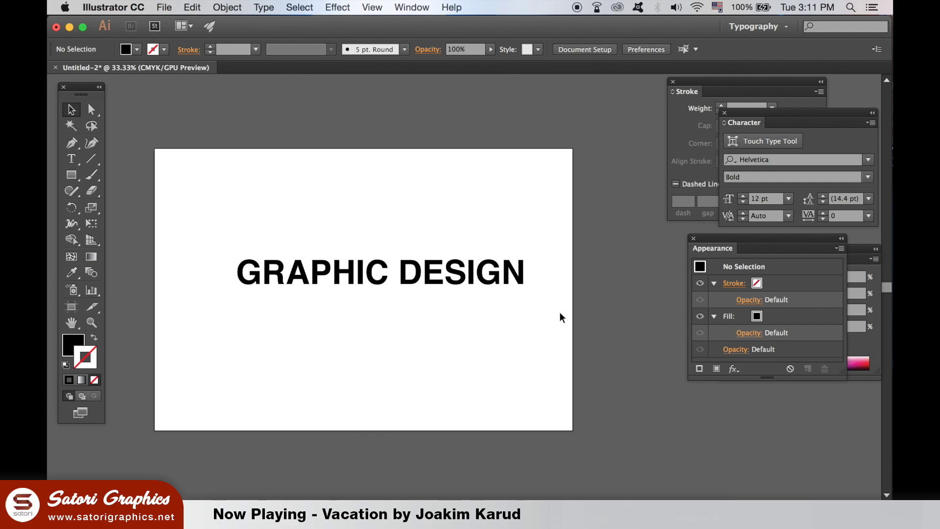
# Convert the GRAPHIC DESIGN text to outlines
pyautogui.click(485, 273)
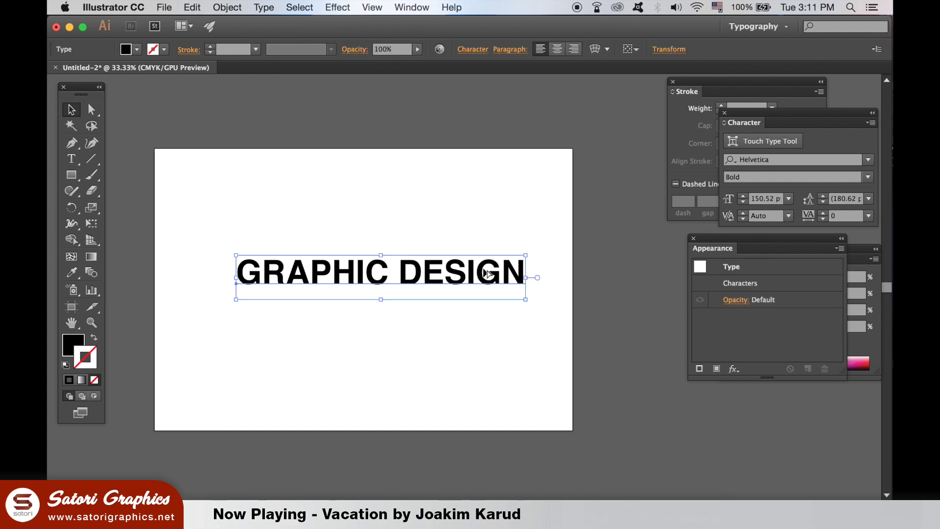
pyautogui.click(237, 7)
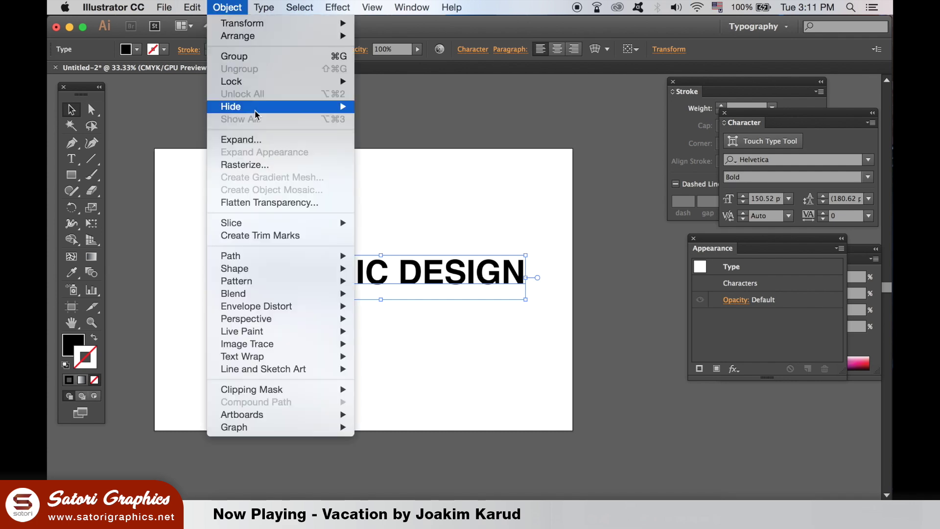
pyautogui.moveTo(264, 8)
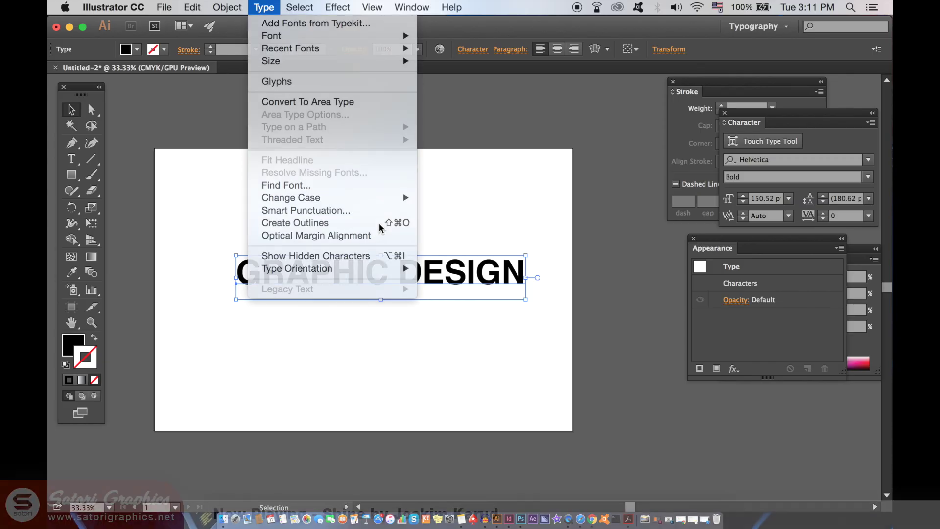
pyautogui.click(380, 223)
pyautogui.click(452, 239)
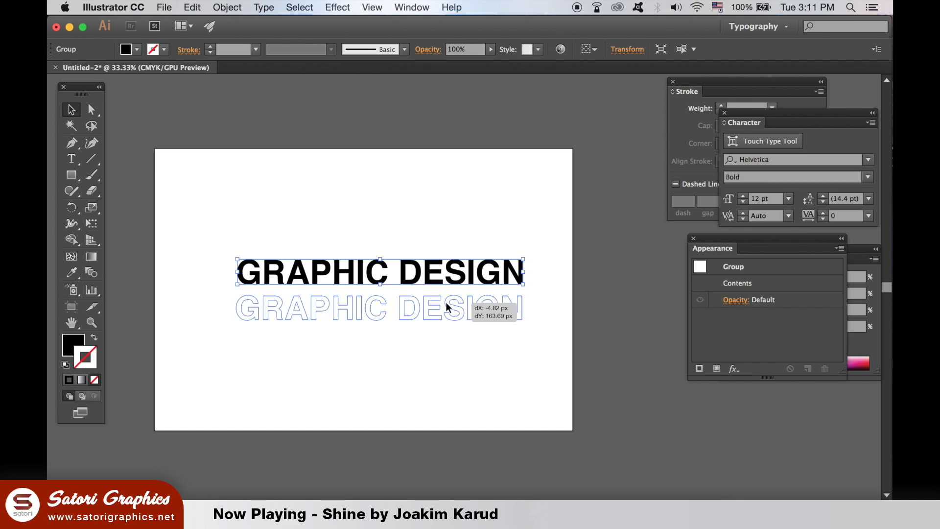
# Duplicate the outlined text just below and horizontally centre both lines
pyautogui.moveTo(446, 302); pyautogui.dragTo(446, 302)
pyautogui.click(300, 215)
pyautogui.press('super+a')
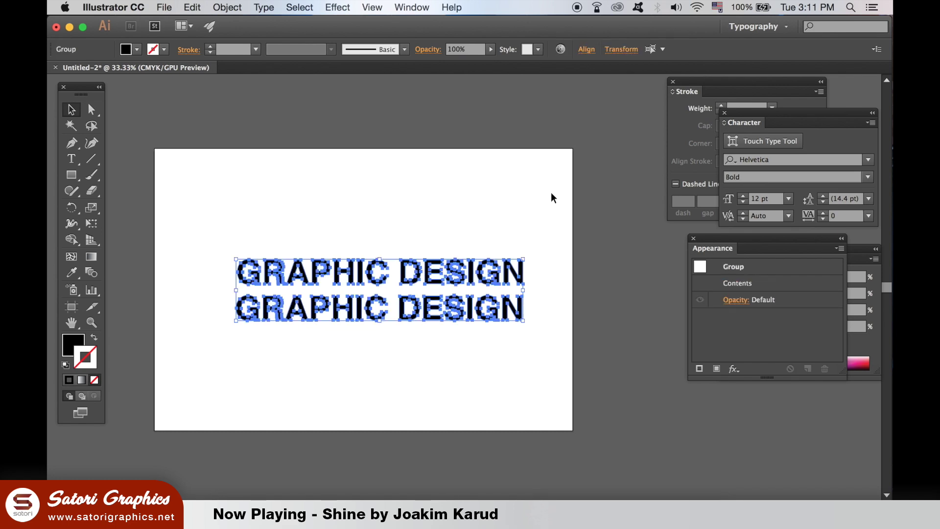
pyautogui.click(587, 50)
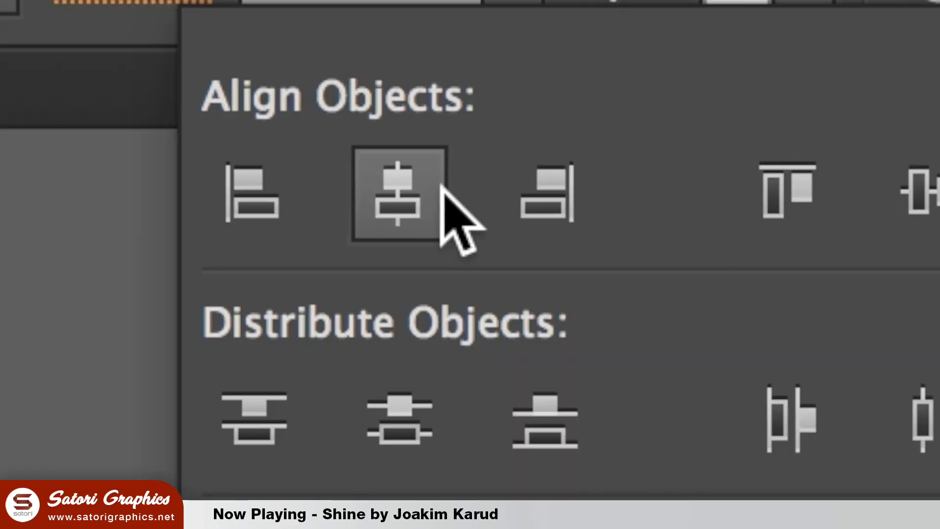
pyautogui.click(443, 186)
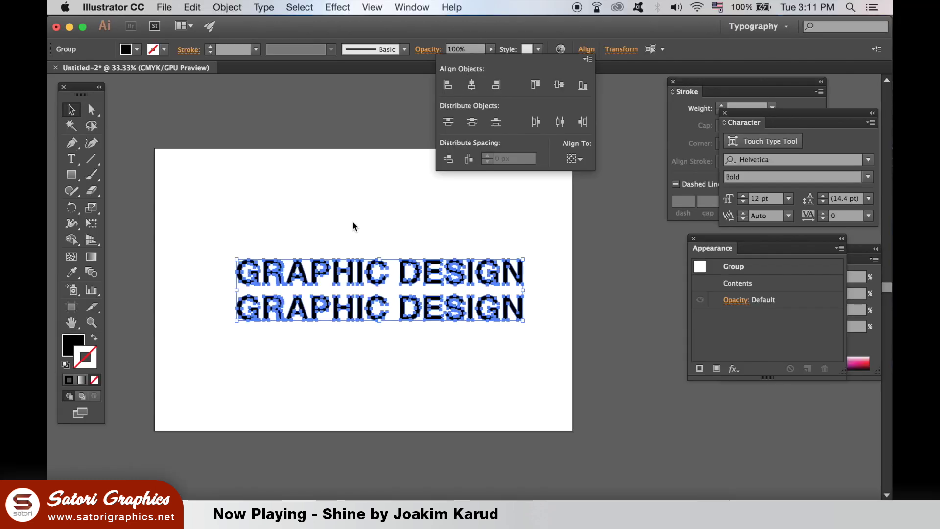
# Reflect the lower GRAPHIC DESIGN copy across the horizontal axis
pyautogui.click(388, 357)
pyautogui.click(380, 314)
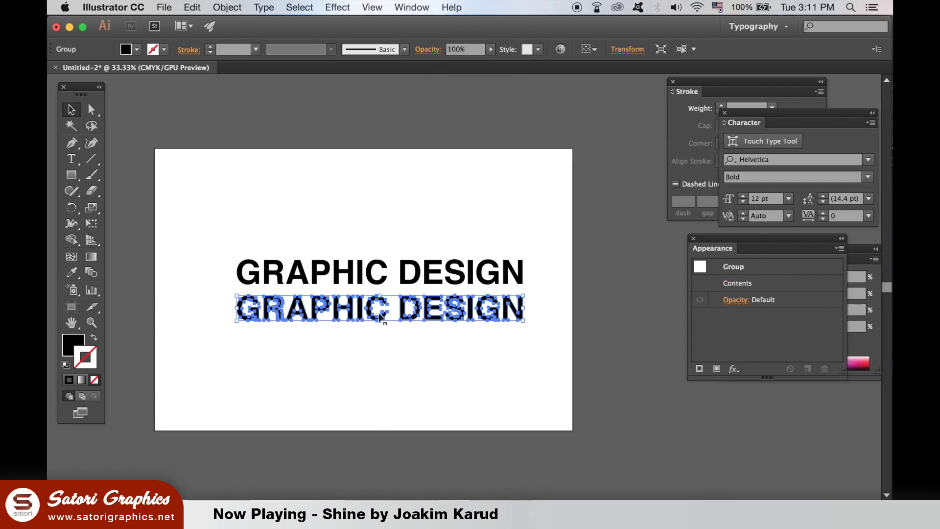
pyautogui.click(240, 6)
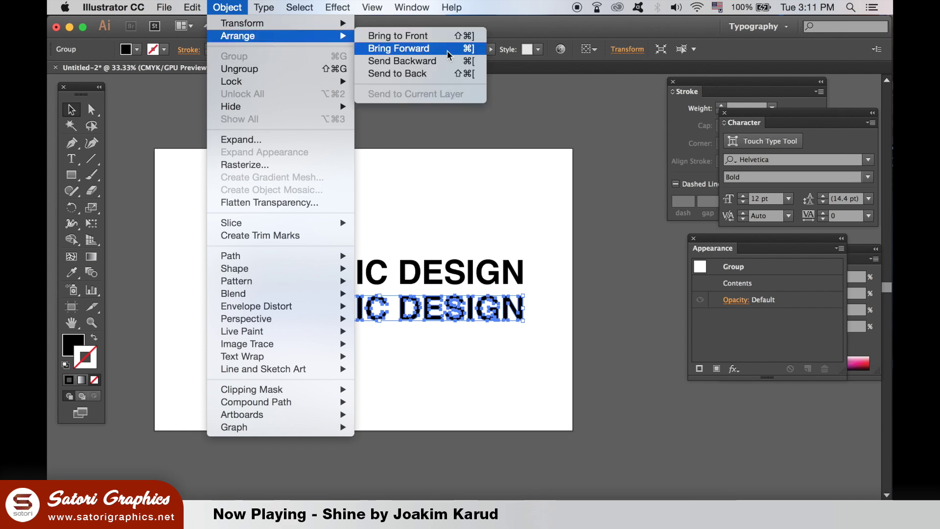
pyautogui.moveTo(292, 24)
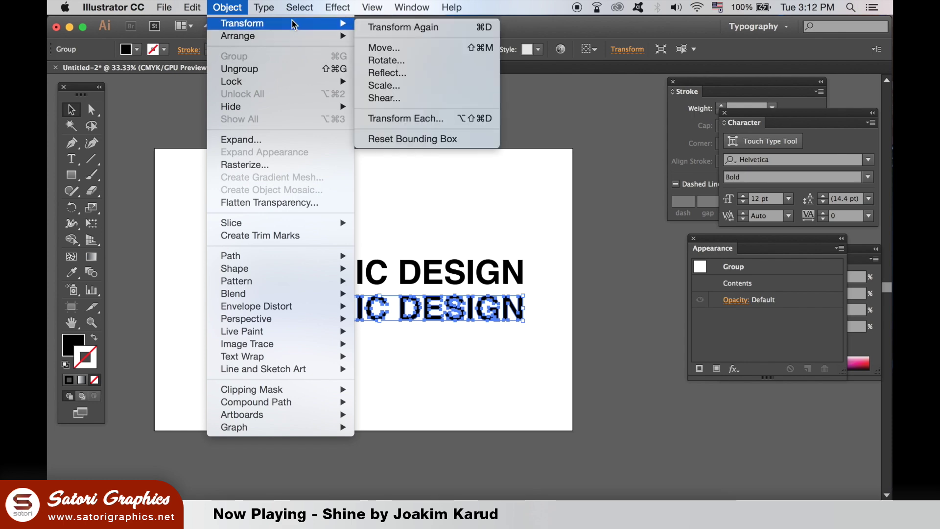
pyautogui.click(440, 76)
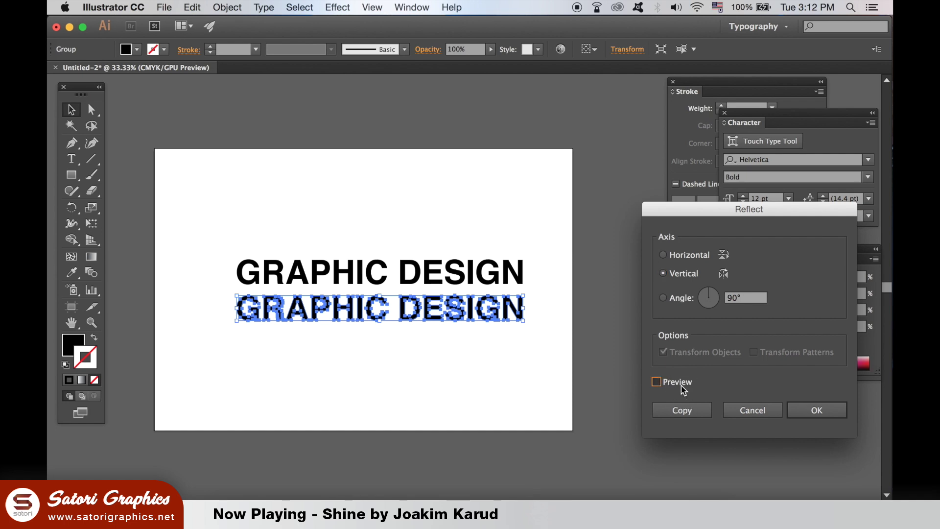
pyautogui.click(657, 382)
pyautogui.click(681, 256)
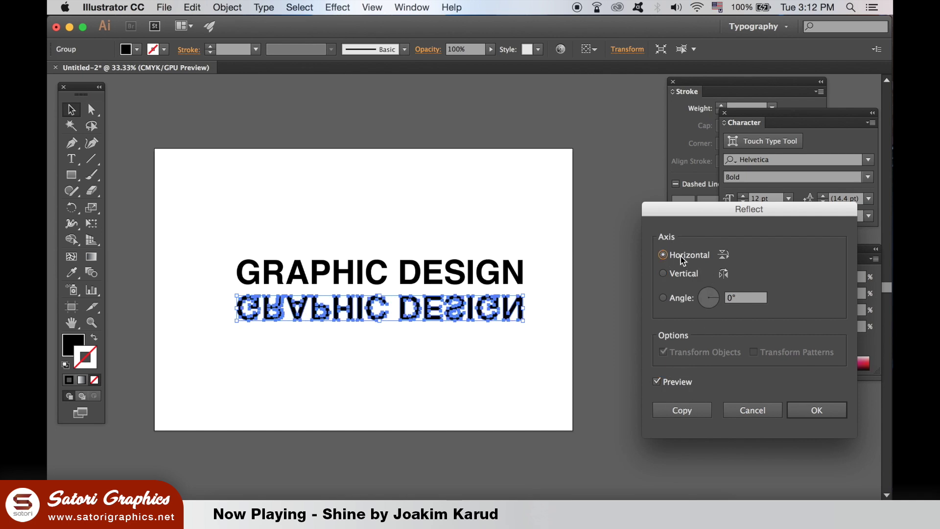
pyautogui.click(809, 416)
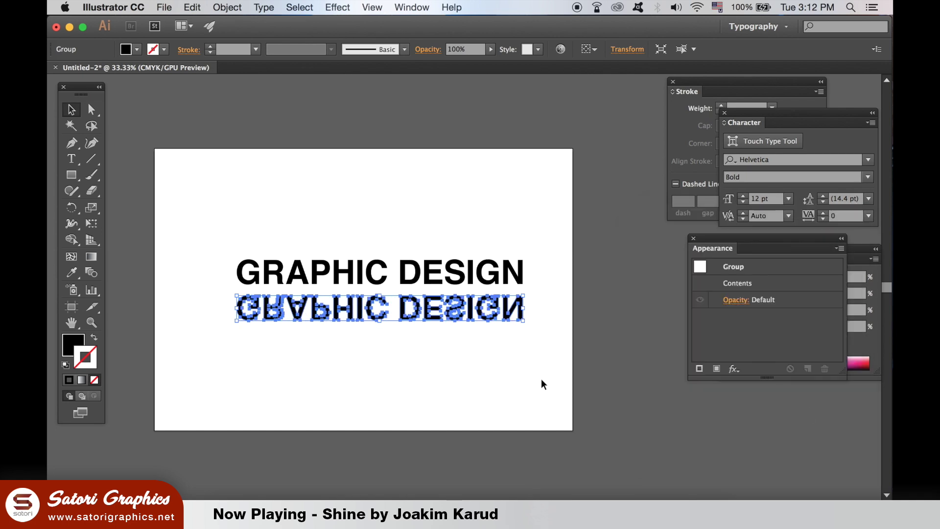
# Nudge the mirrored copy up against the original line
pyautogui.hotkey('shift', 'Up')
pyautogui.hotkey('shift', 'Up')
pyautogui.hotkey('shift', 'Up')
pyautogui.hotkey('shift', 'Up')
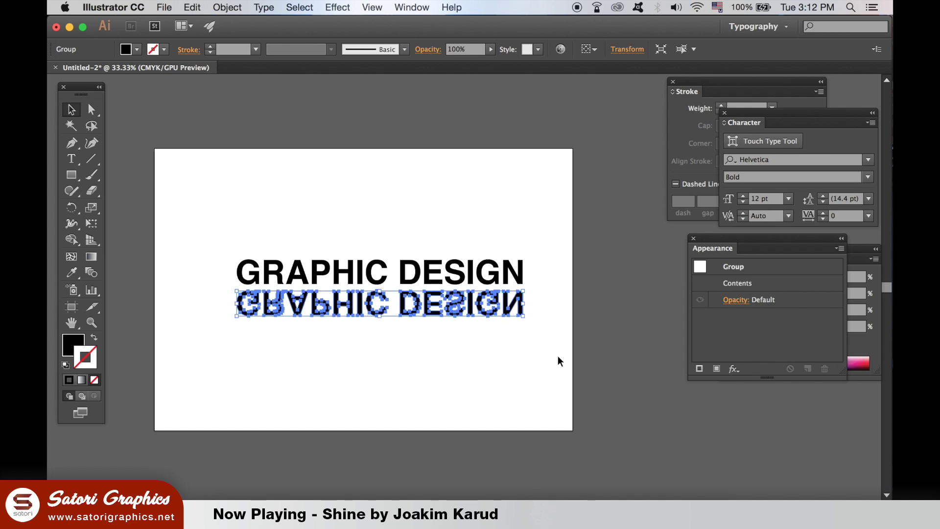
pyautogui.hotkey('shift', 'Up')
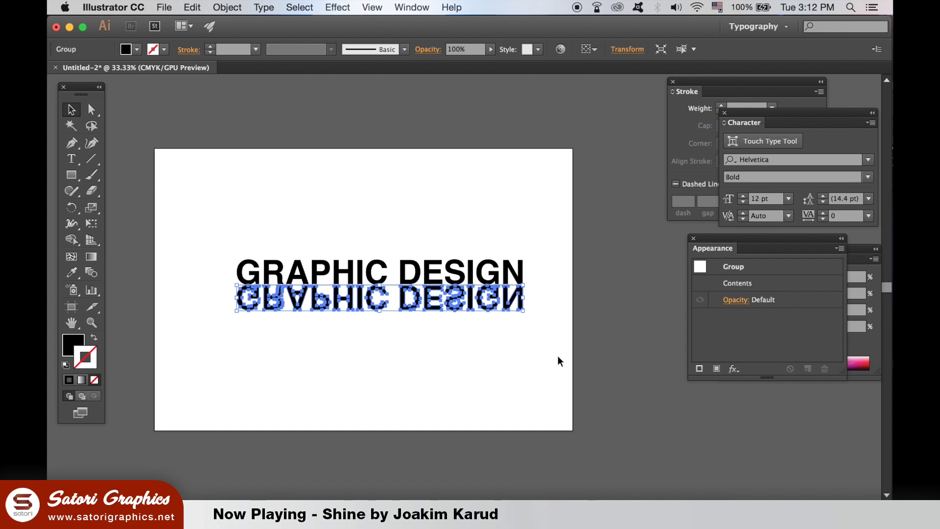
pyautogui.click(304, 304)
pyautogui.click(303, 303)
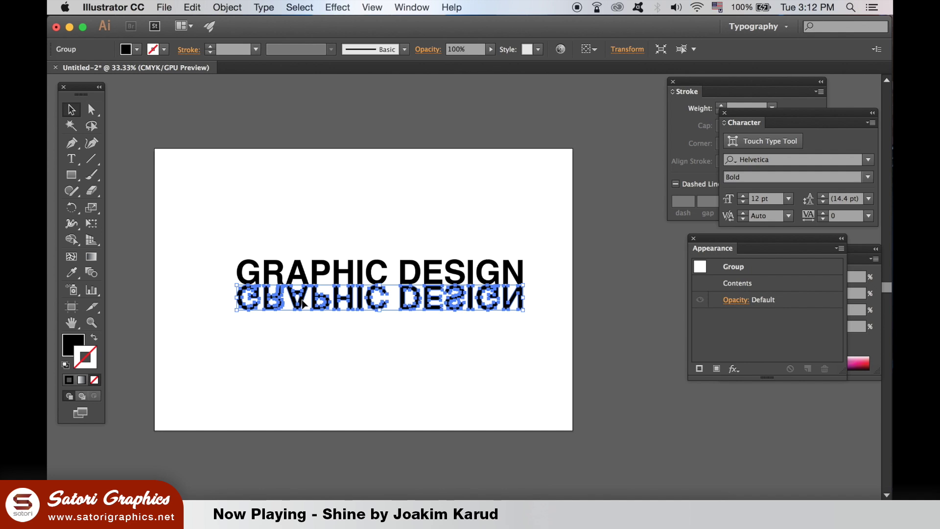
pyautogui.click(388, 411)
# Fill the mirrored text group with a gradient angled at 90°
pyautogui.click(352, 307)
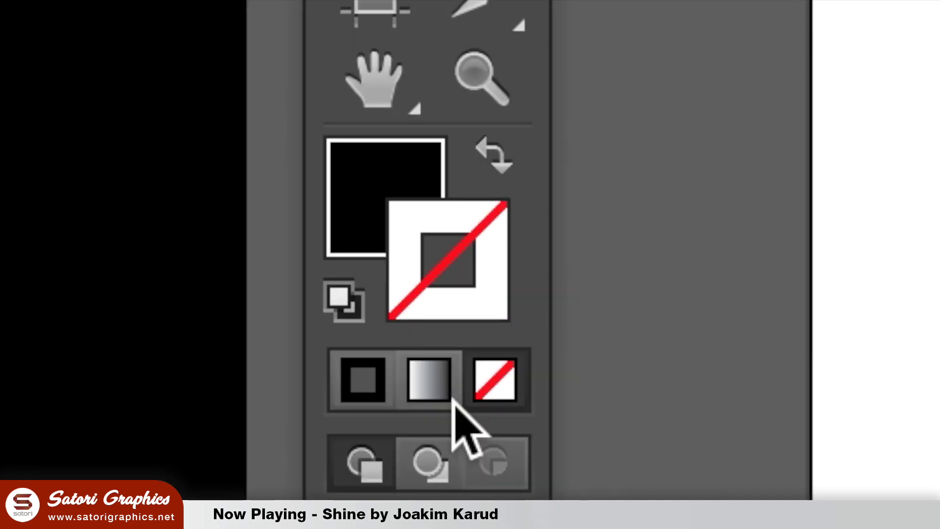
pyautogui.click(74, 344)
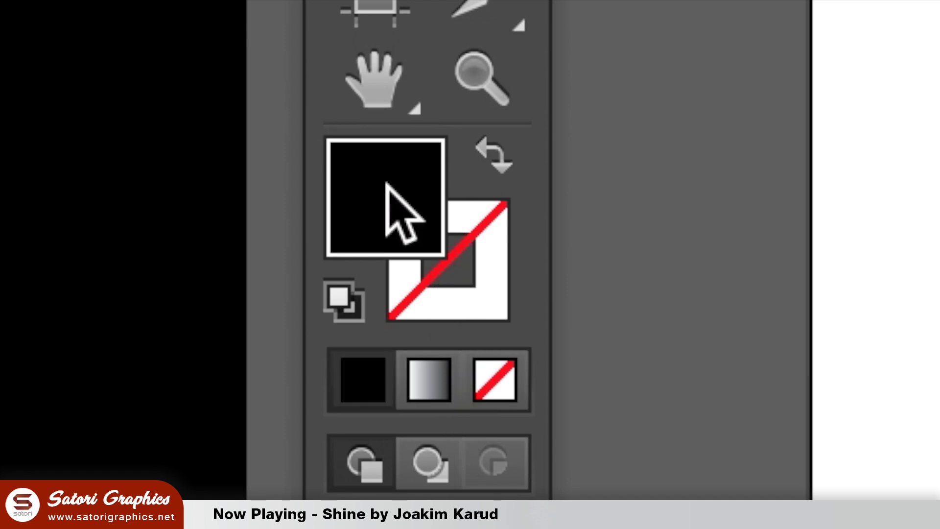
pyautogui.click(426, 375)
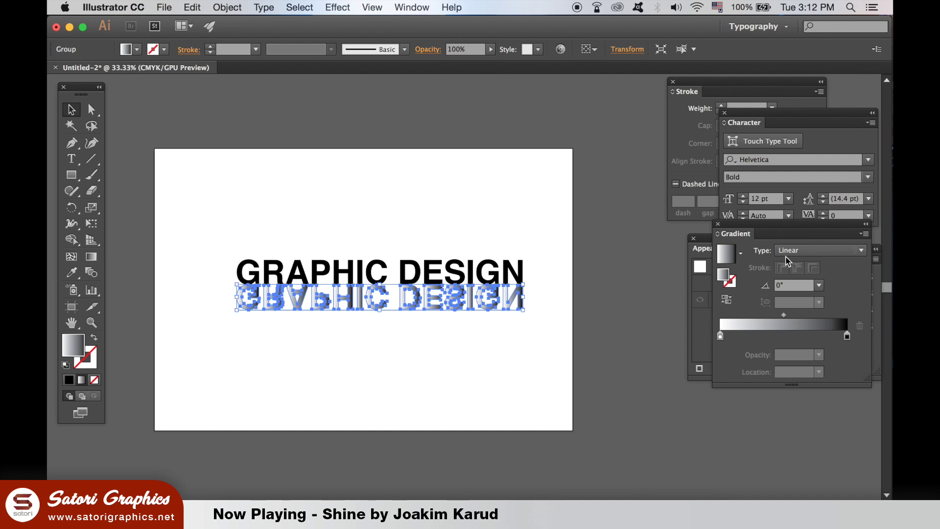
pyautogui.click(819, 285)
pyautogui.click(834, 215)
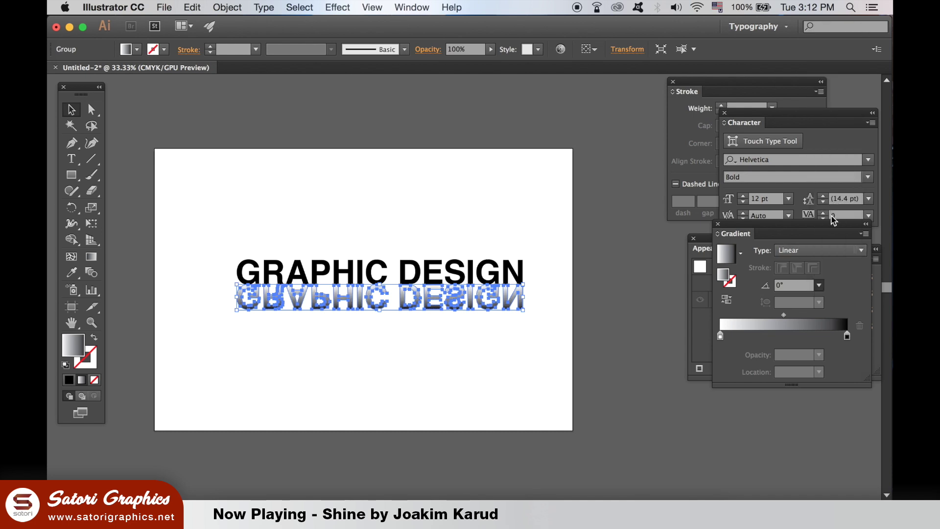
pyautogui.click(818, 285)
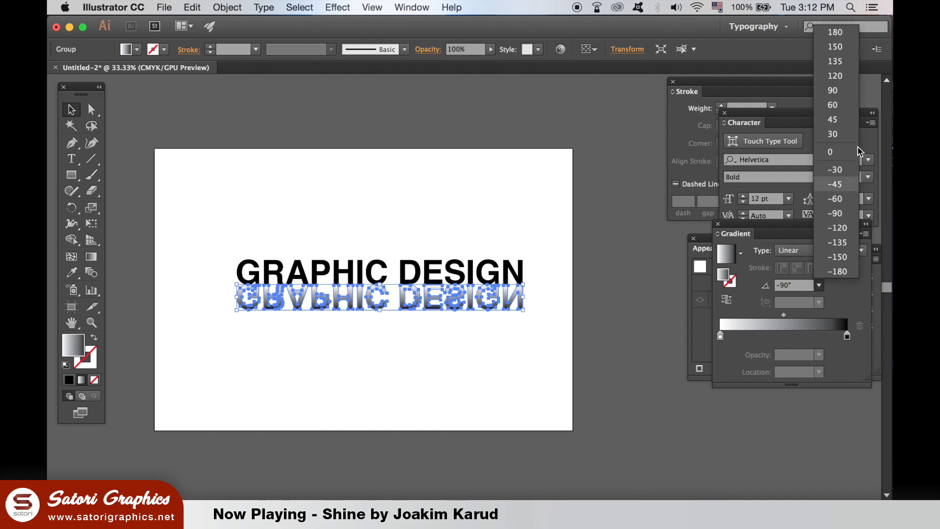
pyautogui.click(847, 89)
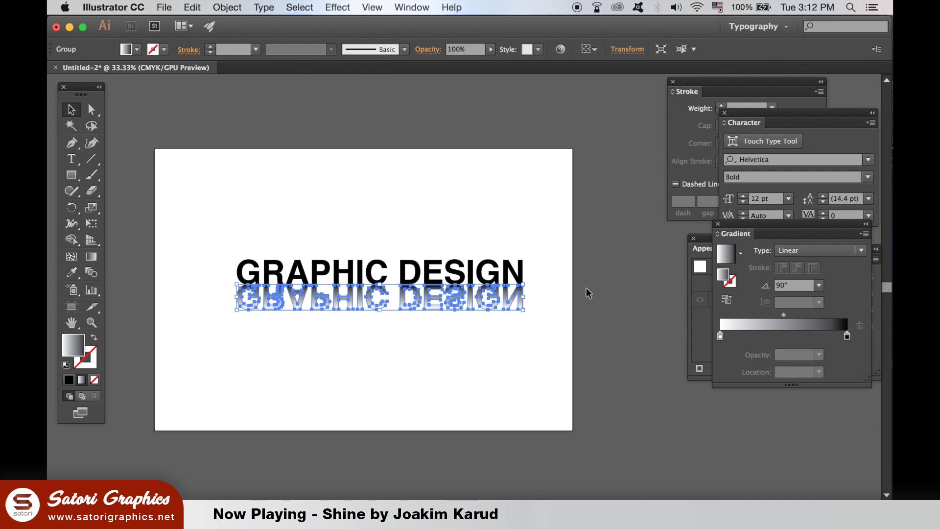
# Make the white gradient stop fully transparent and shift the midpoint to 58.07%
pyautogui.doubleClick(720, 336)
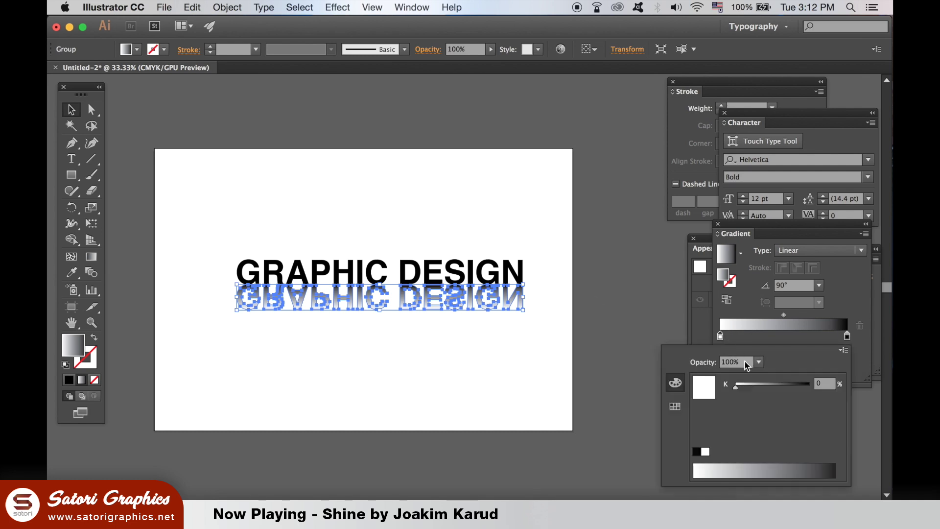
pyautogui.click(758, 363)
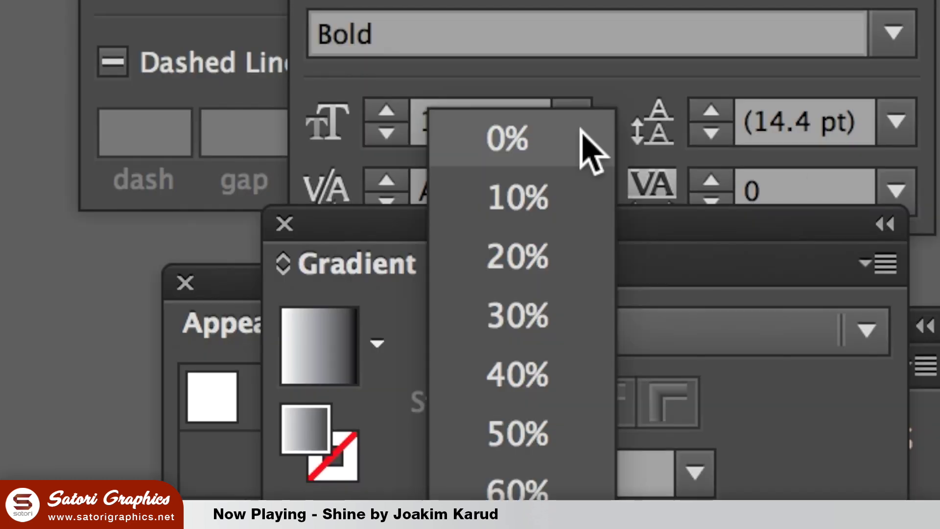
pyautogui.click(583, 134)
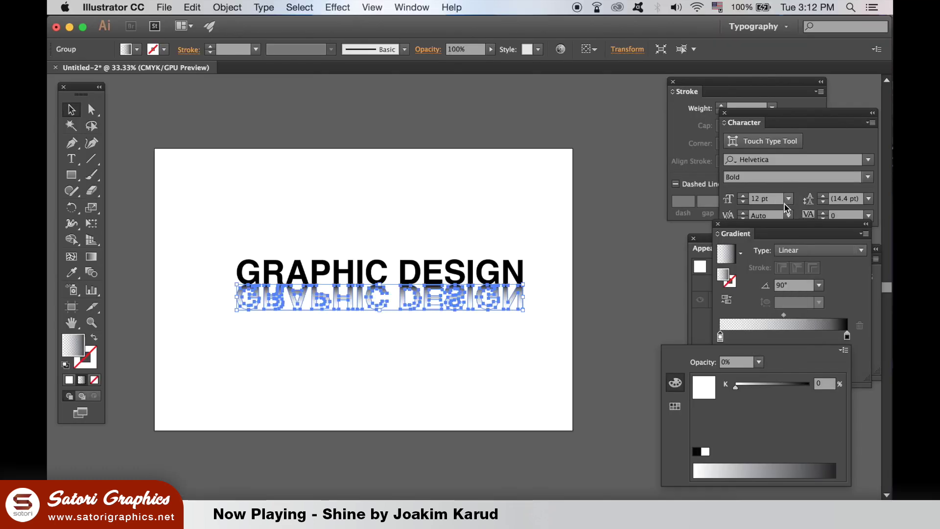
pyautogui.click(608, 315)
pyautogui.click(605, 314)
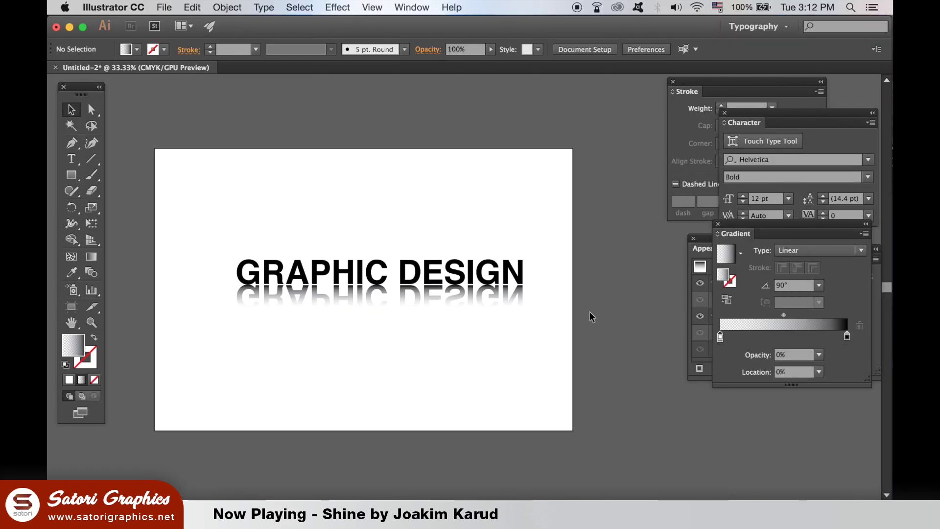
pyautogui.click(490, 304)
pyautogui.moveTo(783, 314); pyautogui.dragTo(794, 315)
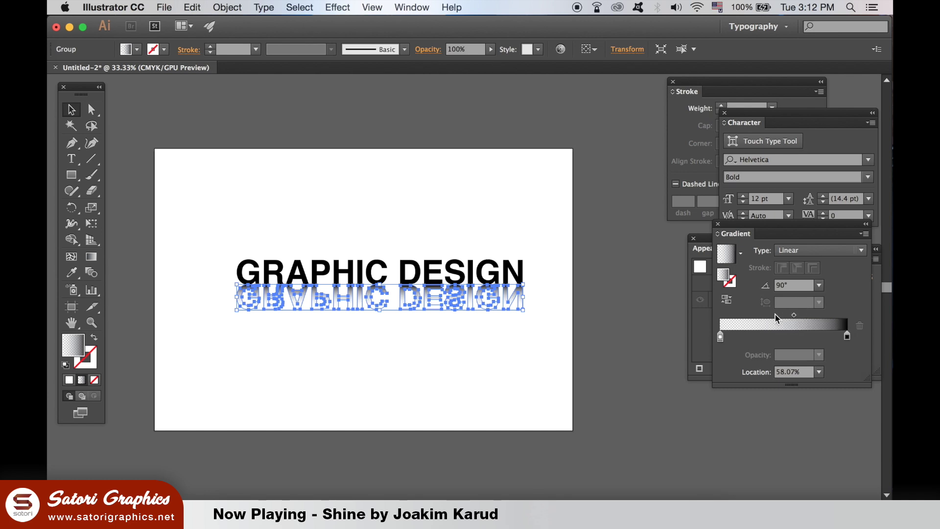
pyautogui.click(628, 304)
# Zoom to 50%, reselect the reflected text, and recolour the gradient's dark end stop
pyautogui.press('super+equal')
pyautogui.hscroll(-3, 497, 316)
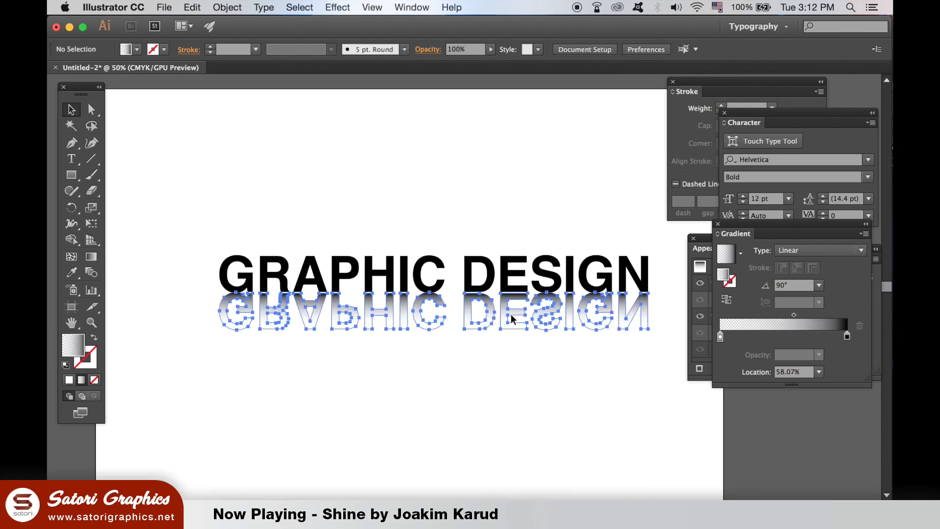
pyautogui.click(514, 318)
pyautogui.click(470, 409)
pyautogui.click(490, 307)
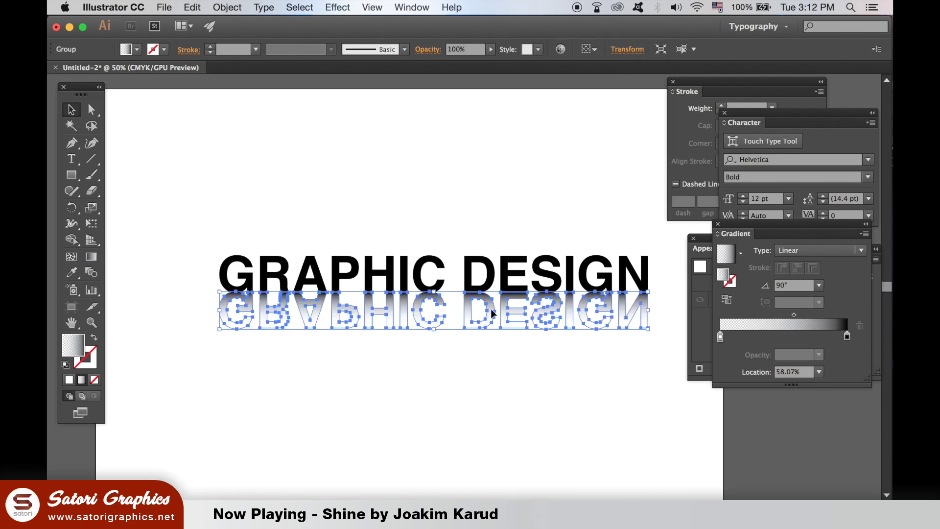
pyautogui.click(518, 397)
pyautogui.click(541, 319)
pyautogui.doubleClick(848, 338)
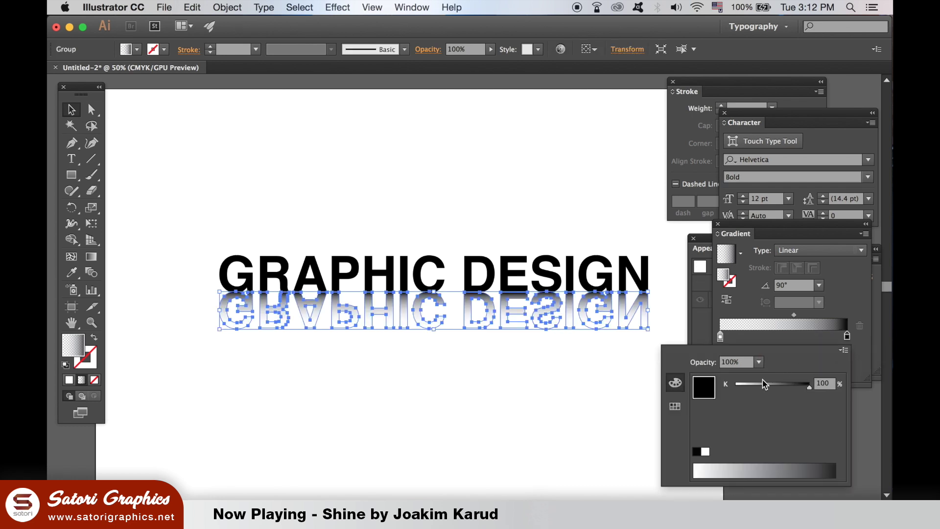
pyautogui.click(803, 384)
pyautogui.click(604, 406)
pyautogui.click(603, 404)
pyautogui.scroll(-1, 604, 404)
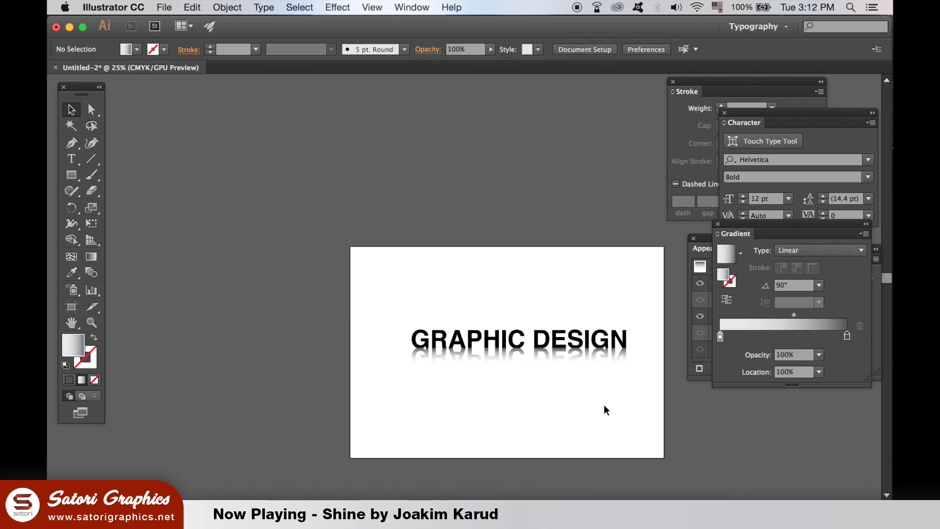
pyautogui.hscroll(3, 563, 392)
# Select both text groups and drag a corner handle to scale the GRAPHIC DESIGN lettering up
pyautogui.press('super+a')
pyautogui.moveTo(517, 319); pyautogui.dragTo(600, 313)
pyautogui.click(600, 314)
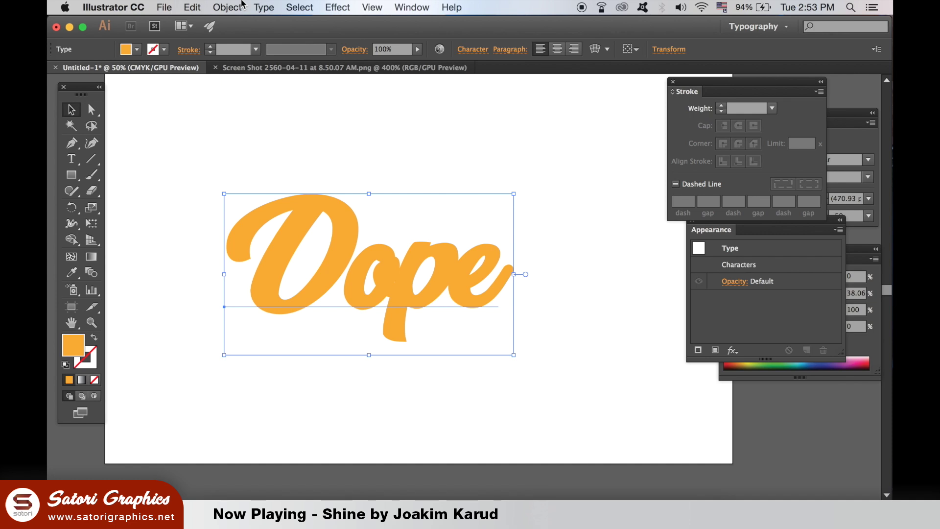
# Convert the Dope text into outlined shapes with Type > Create Outlines
pyautogui.click(192, 7)
pyautogui.moveTo(264, 7)
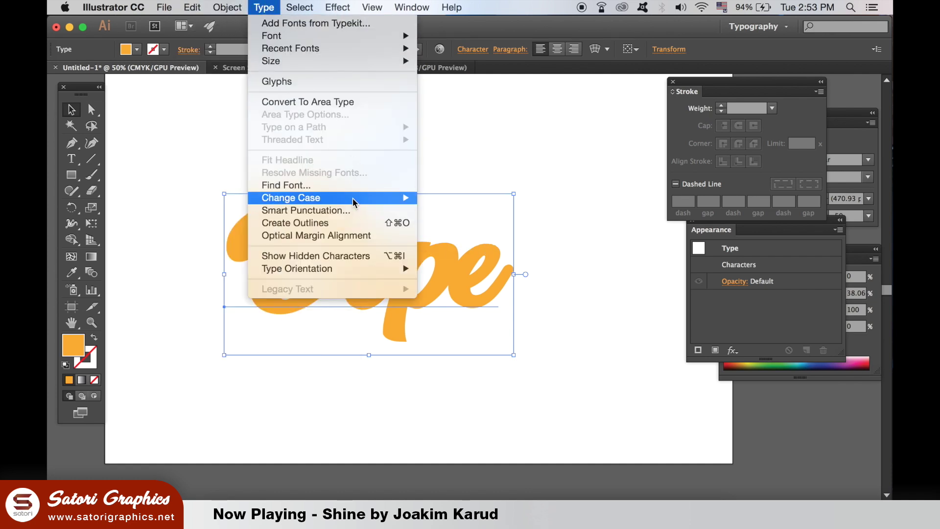
pyautogui.click(353, 223)
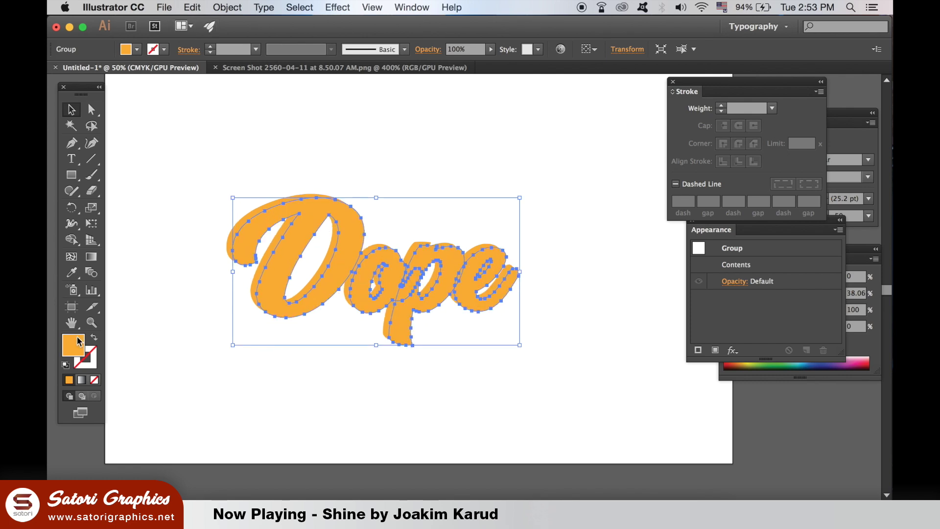
pyautogui.click(227, 7)
pyautogui.moveTo(245, 34)
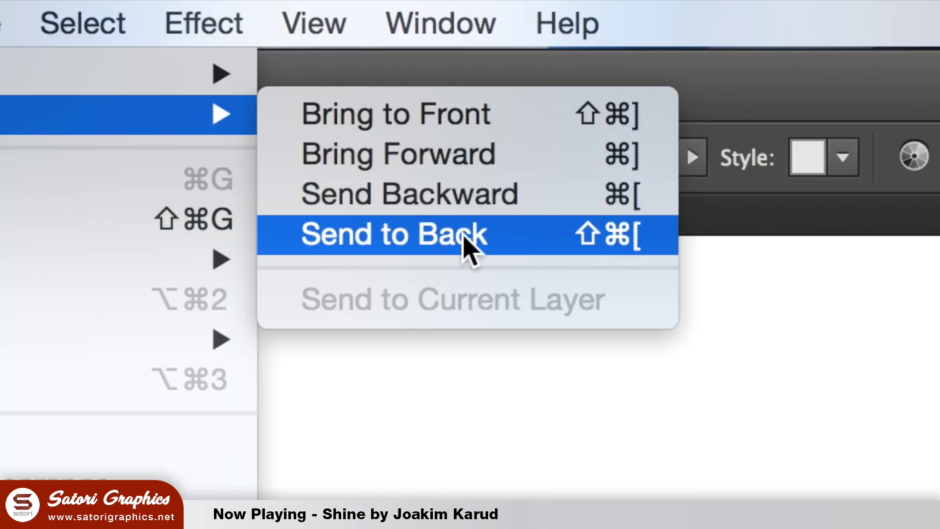
# Send the Dope copy to the back and fill it dark red (#8e0000) as a shadow
pyautogui.click(465, 239)
pyautogui.doubleClick(73, 345)
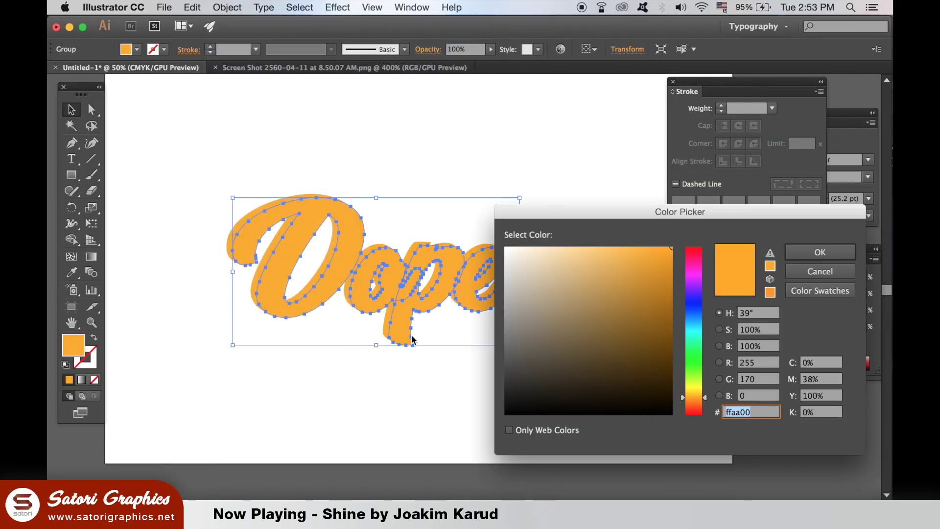
pyautogui.moveTo(700, 413); pyautogui.dragTo(698, 416)
pyautogui.moveTo(670, 287)
pyautogui.mouseDown()
pyautogui.moveTo(681, 307)
pyautogui.moveTo(672, 319)
pyautogui.mouseUp()
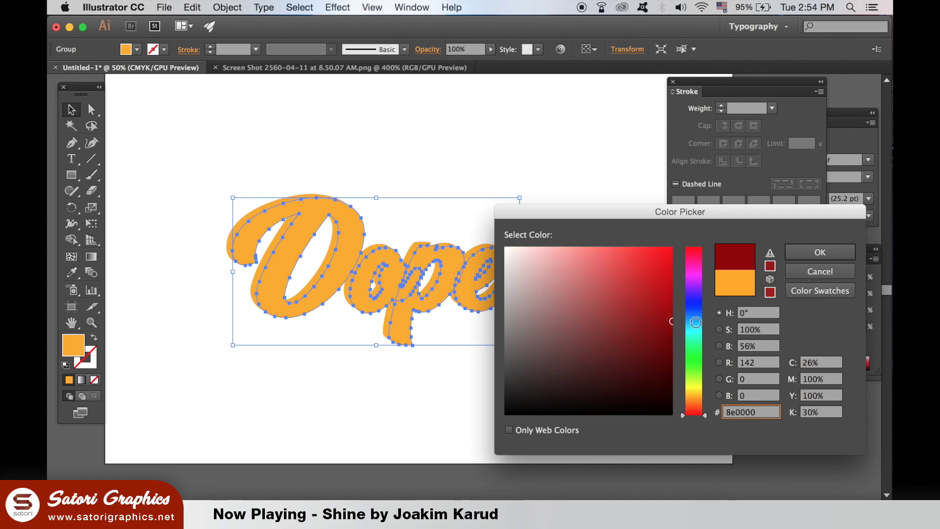
pyautogui.click(828, 252)
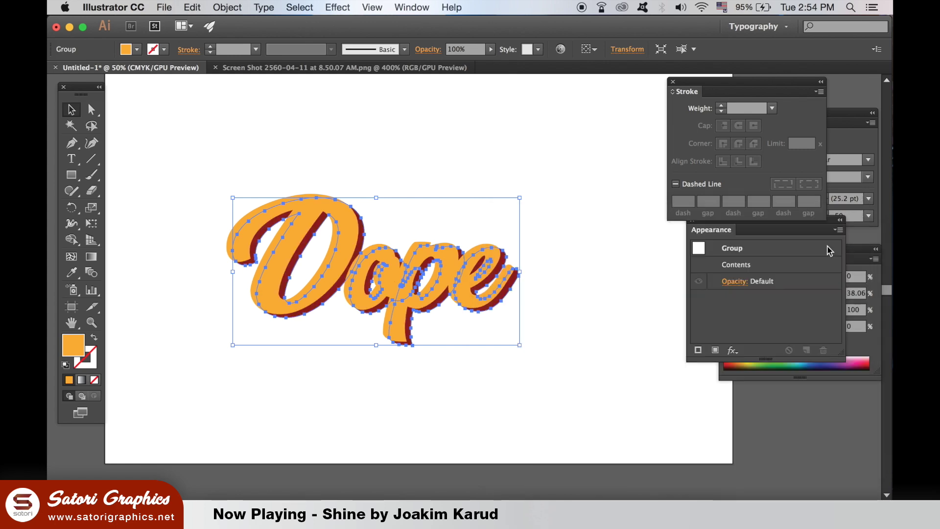
pyautogui.click(180, 137)
pyautogui.scroll(2, 293, 189)
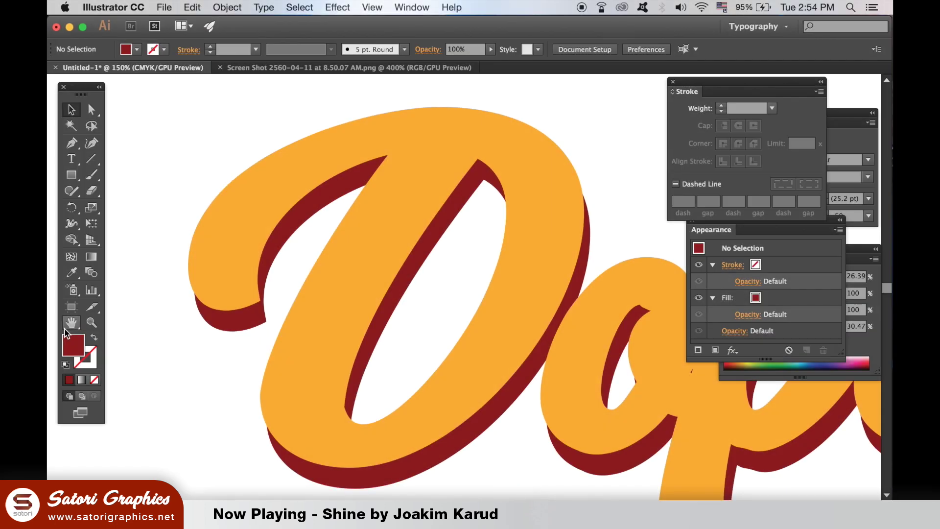
# Set the fill colour to a pale yellow in the Color Picker
pyautogui.doubleClick(74, 343)
pyautogui.moveTo(690, 411); pyautogui.dragTo(693, 388)
pyautogui.click(637, 246)
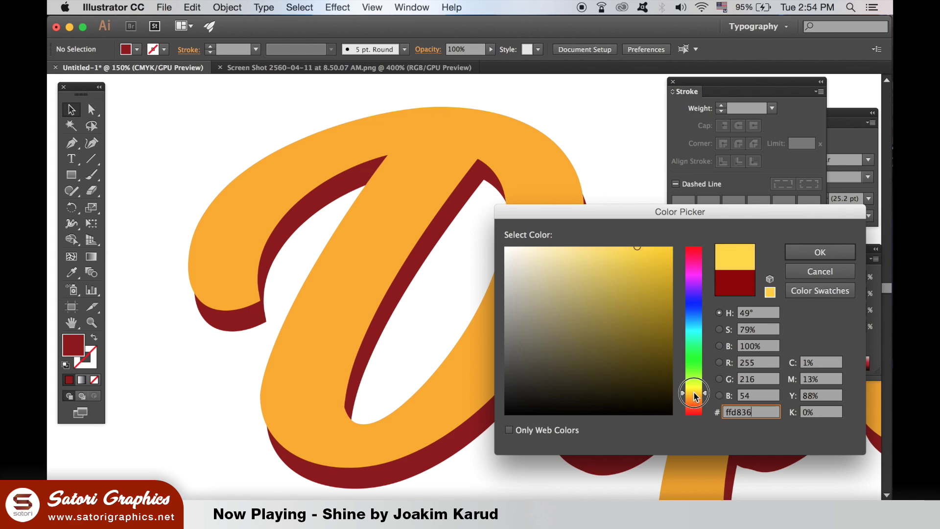
pyautogui.click(609, 248)
pyautogui.click(820, 252)
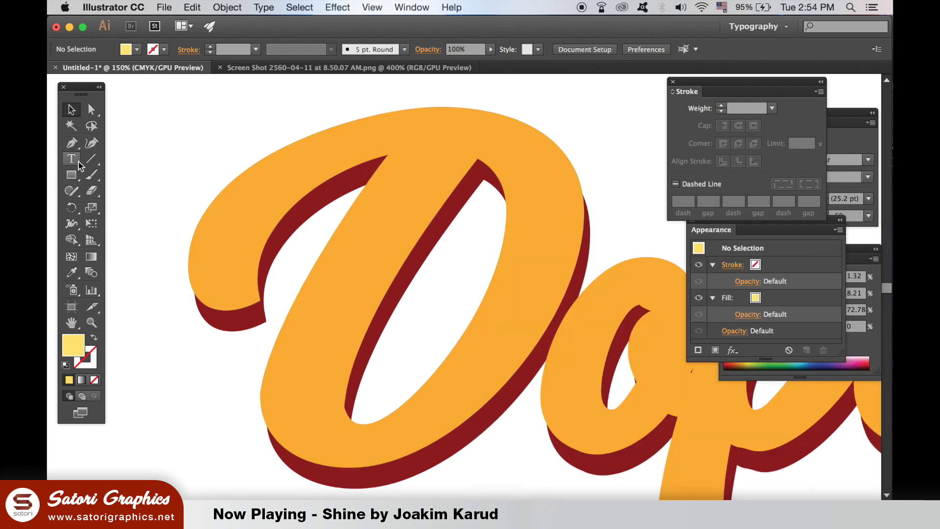
# Draw a curved highlight shape along the D's stem with the Pen tool and fill it pale yellow
pyautogui.click(72, 142)
pyautogui.scroll(1, 407, 191)
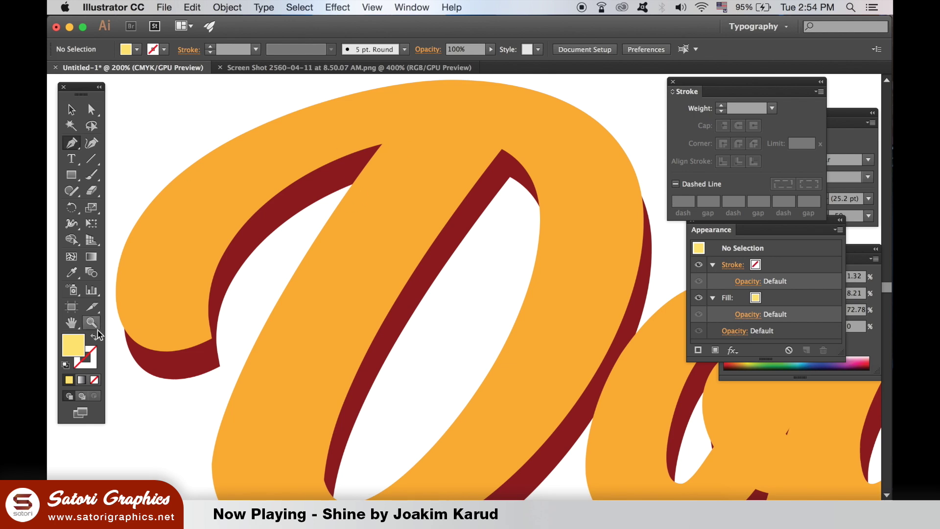
pyautogui.hotkey('shift', 'x')
pyautogui.click(405, 139)
pyautogui.scroll(-3, 265, 399)
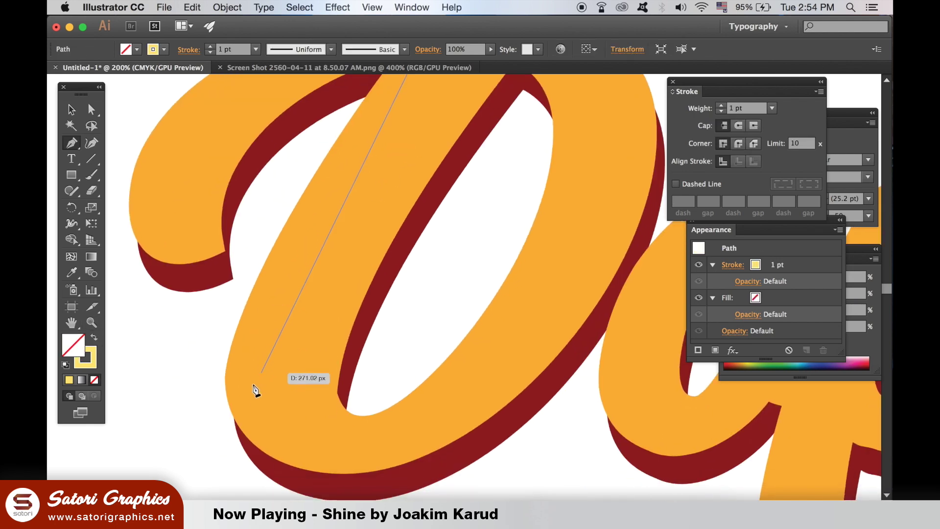
pyautogui.moveTo(243, 394); pyautogui.dragTo(265, 394)
pyautogui.scroll(5, 272, 384)
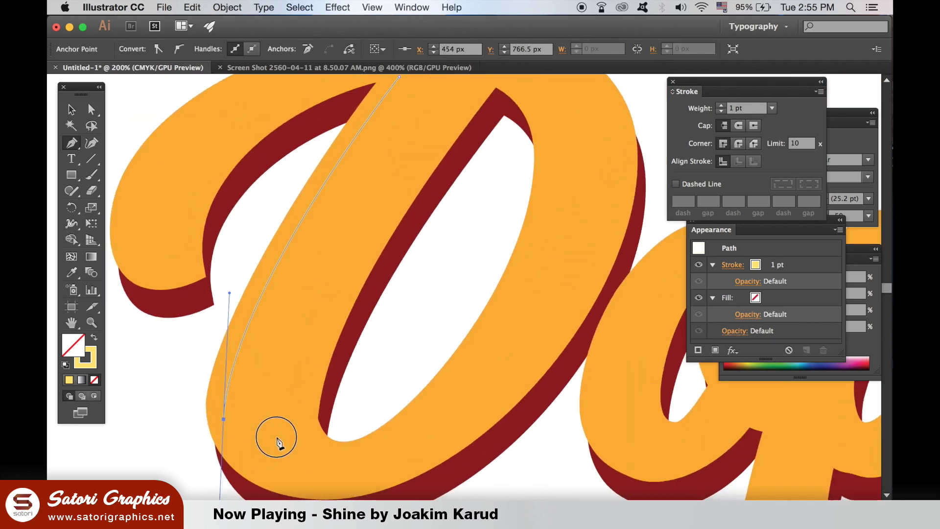
pyautogui.moveTo(224, 419); pyautogui.dragTo(246, 436)
pyautogui.scroll(-1, 353, 392)
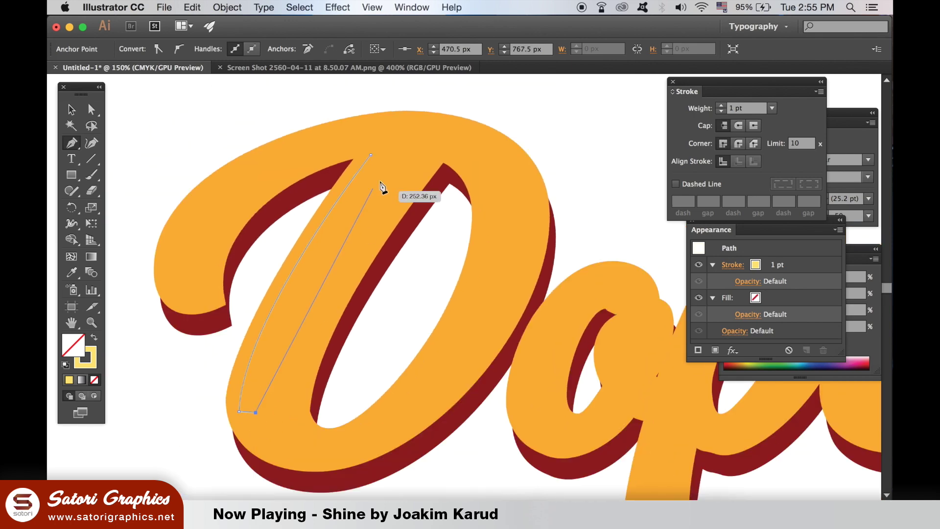
pyautogui.moveTo(385, 160); pyautogui.dragTo(371, 290)
pyautogui.scroll(4, 484, 93)
pyautogui.scroll(1, 534, 105)
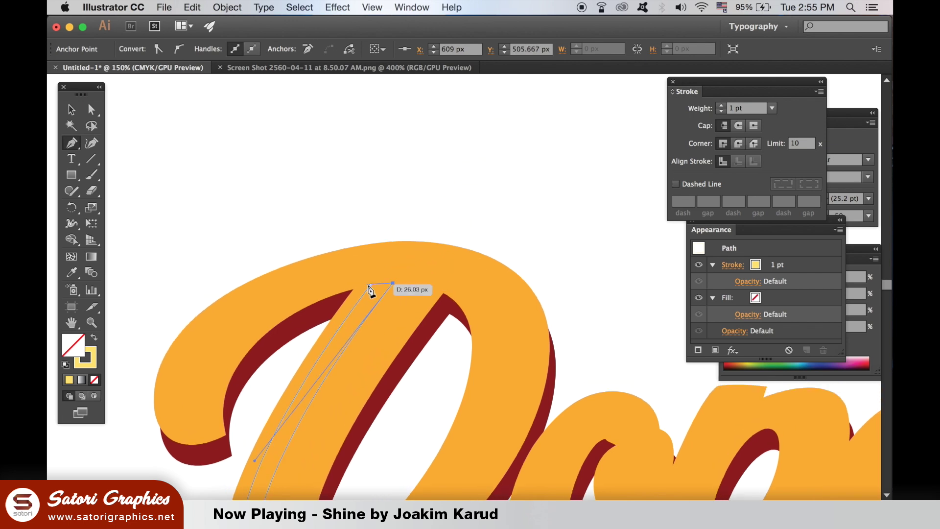
pyautogui.scroll(-2, 372, 289)
pyautogui.click(91, 339)
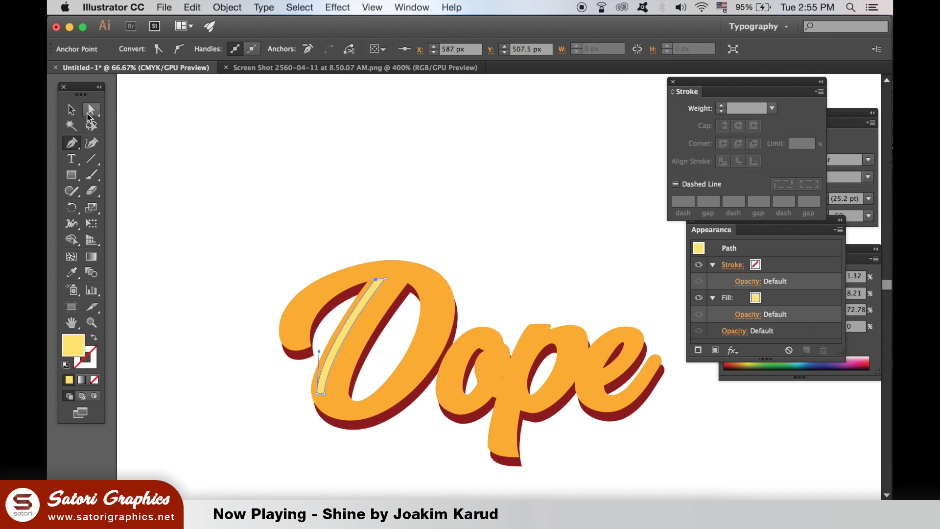
pyautogui.press('v')
pyautogui.click(470, 265)
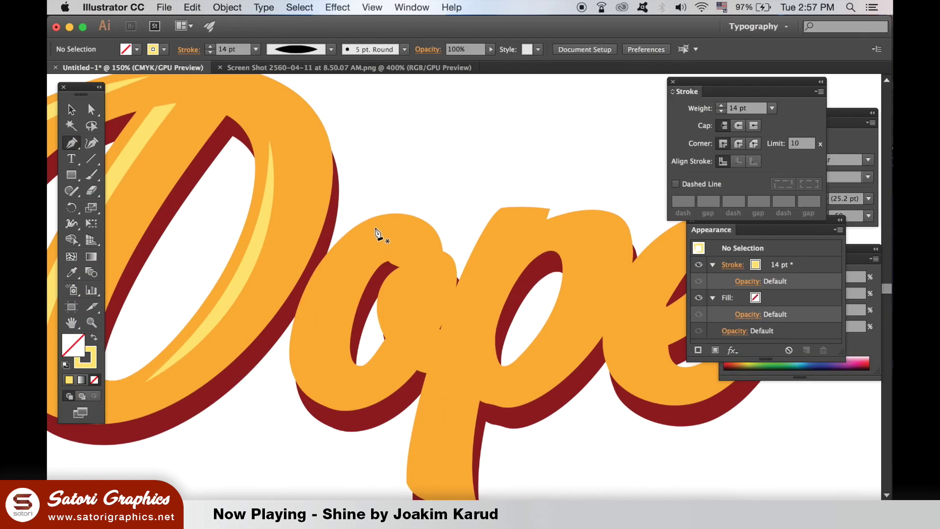
# Draw a curved highlight path down the left side of the o with the Pen tool
pyautogui.click(383, 224)
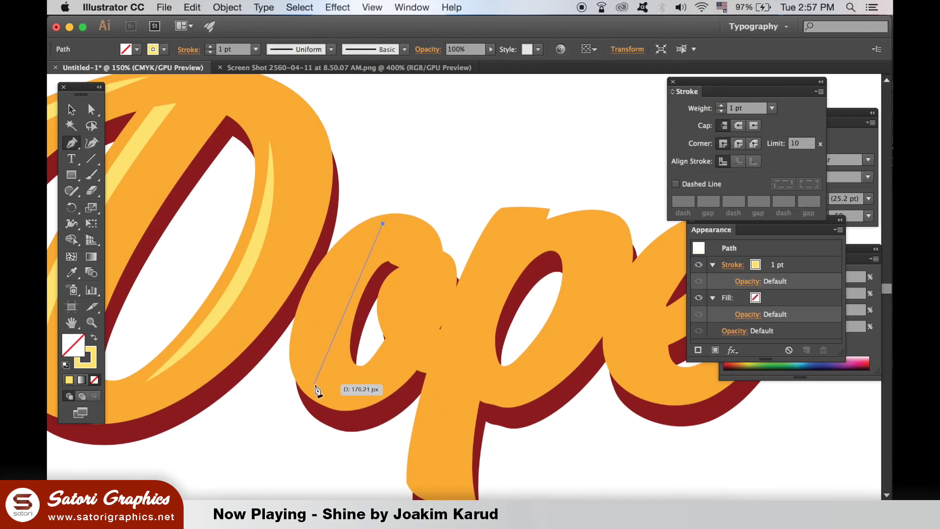
pyautogui.moveTo(312, 387); pyautogui.dragTo(347, 490)
pyautogui.click(71, 109)
pyautogui.click(350, 128)
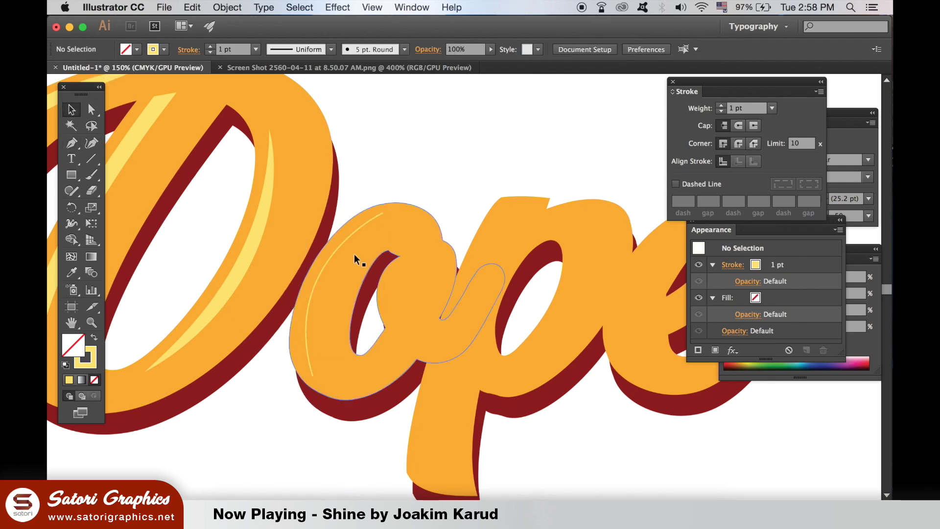
pyautogui.click(351, 235)
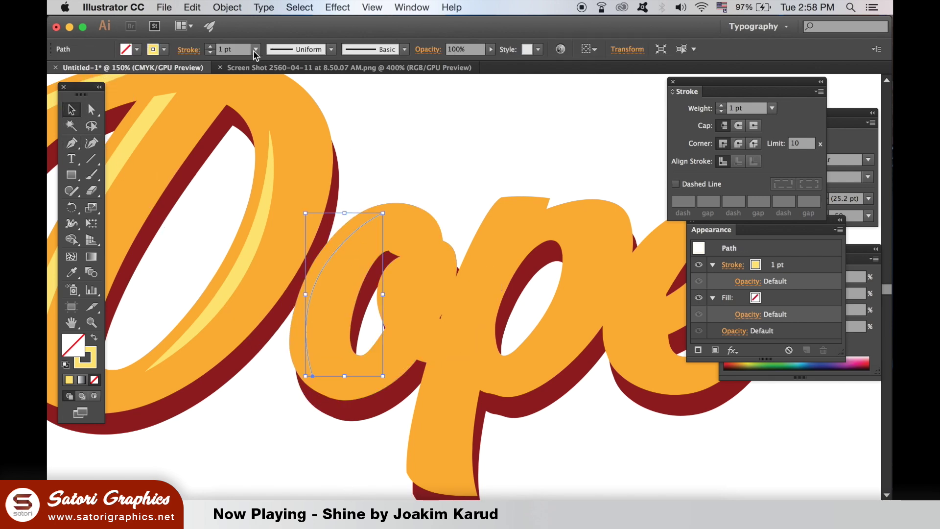
# Give the highlight stroke an 8 pt weight and the tapered Width Profile 1
pyautogui.click(255, 51)
pyautogui.click(274, 218)
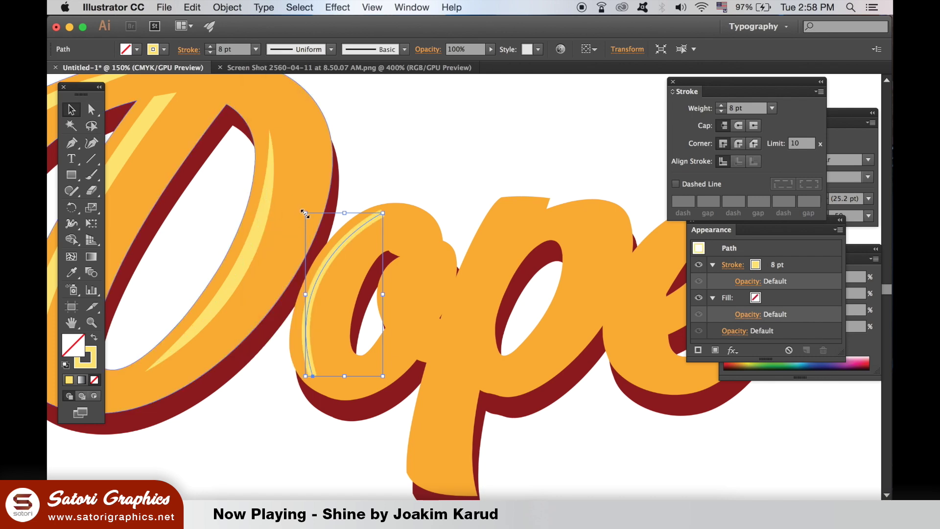
pyautogui.click(331, 50)
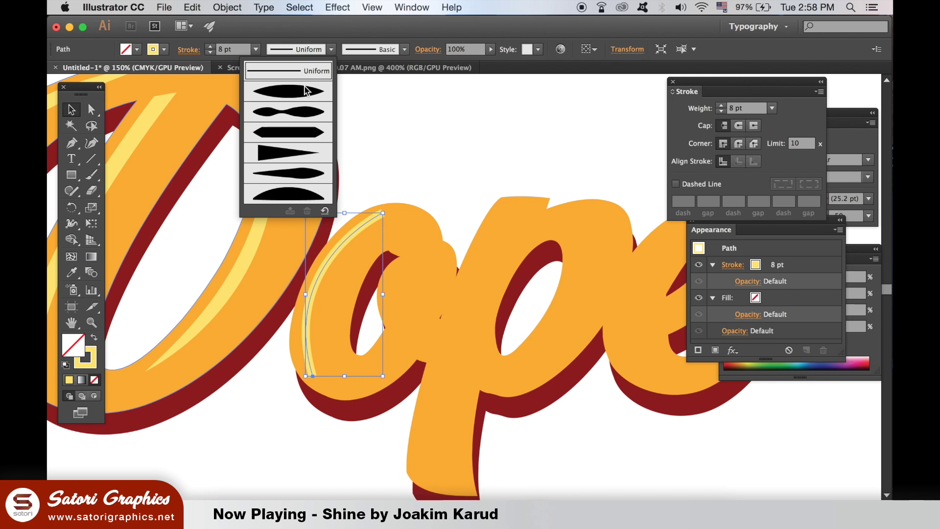
pyautogui.click(573, 255)
pyautogui.click(424, 110)
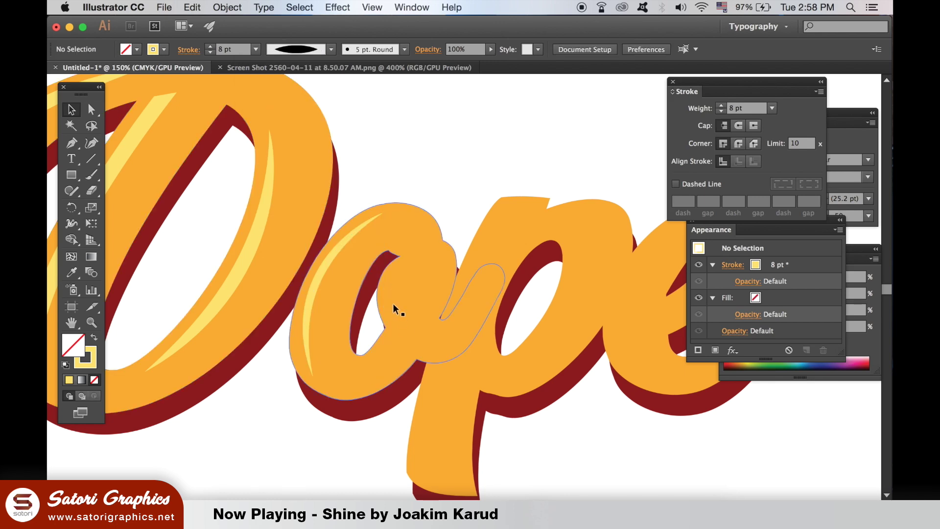
pyautogui.press('super+0')
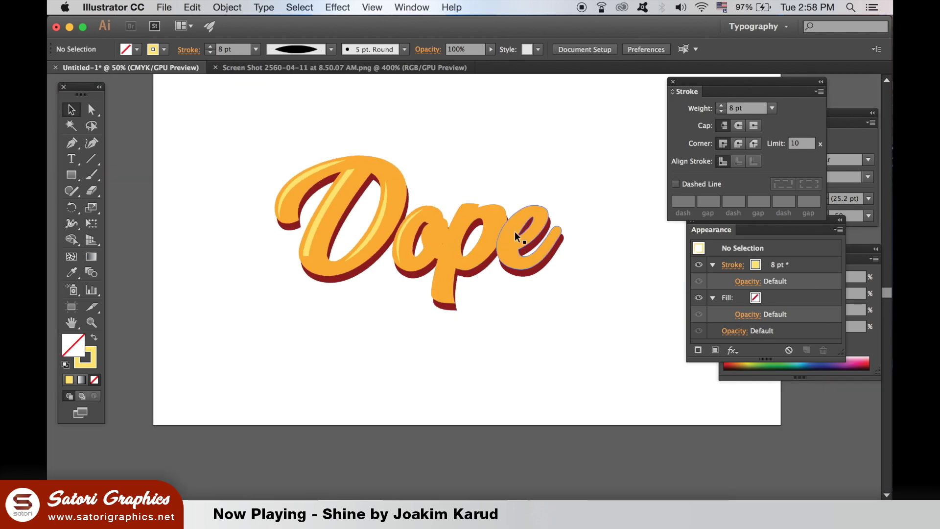
pyautogui.scroll(1, 461, 198)
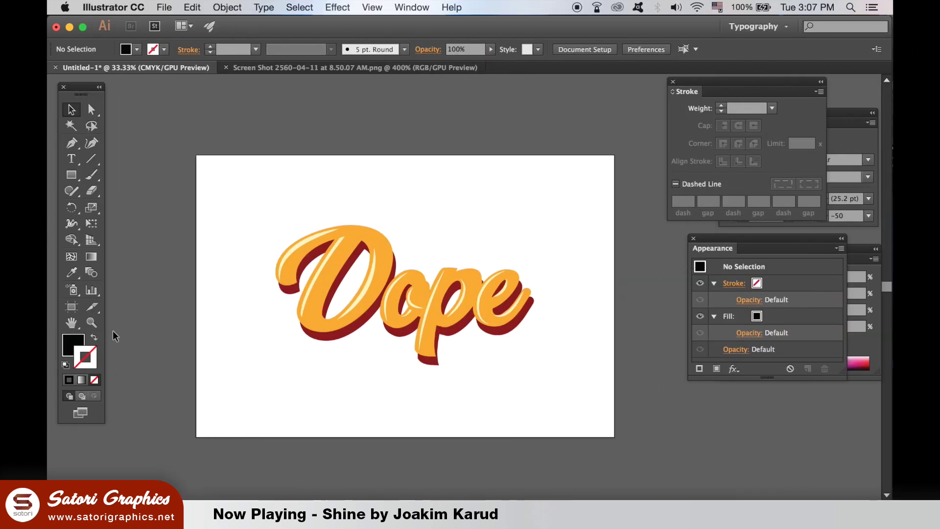
# Draw a black-filled rectangle covering the whole artboard
pyautogui.click(73, 344)
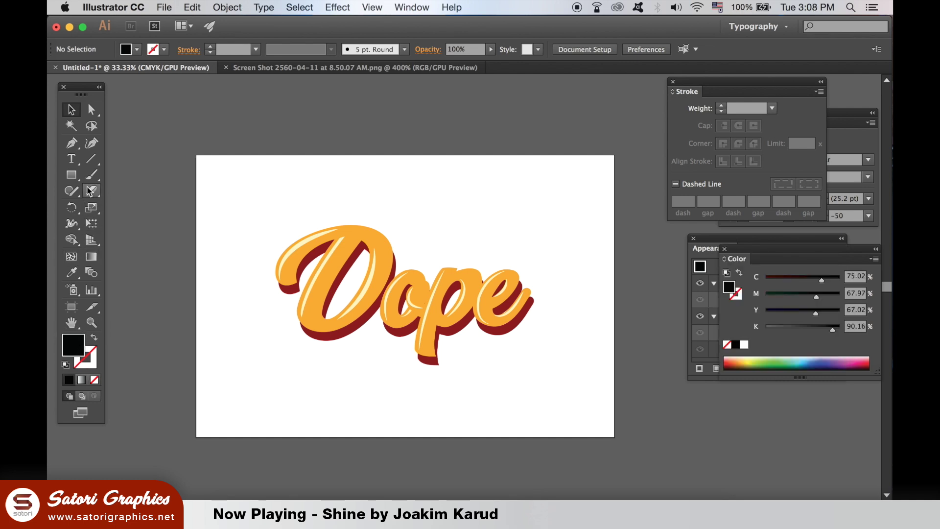
pyautogui.click(71, 175)
pyautogui.moveTo(196, 151); pyautogui.dragTo(323, 261)
pyautogui.moveTo(463, 366); pyautogui.dragTo(616, 418)
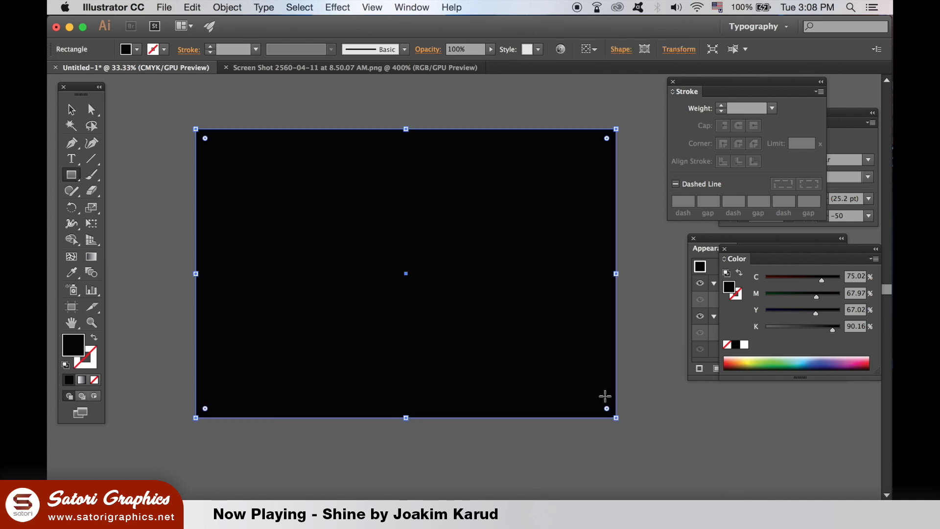
# Send the black rectangle to the back and select the Dope lettering group
pyautogui.click(228, 8)
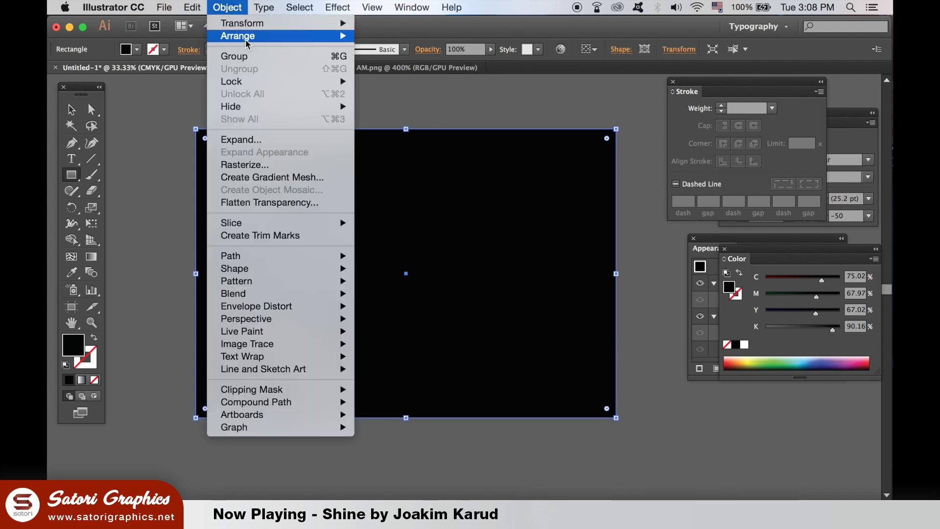
pyautogui.moveTo(266, 37)
pyautogui.click(395, 74)
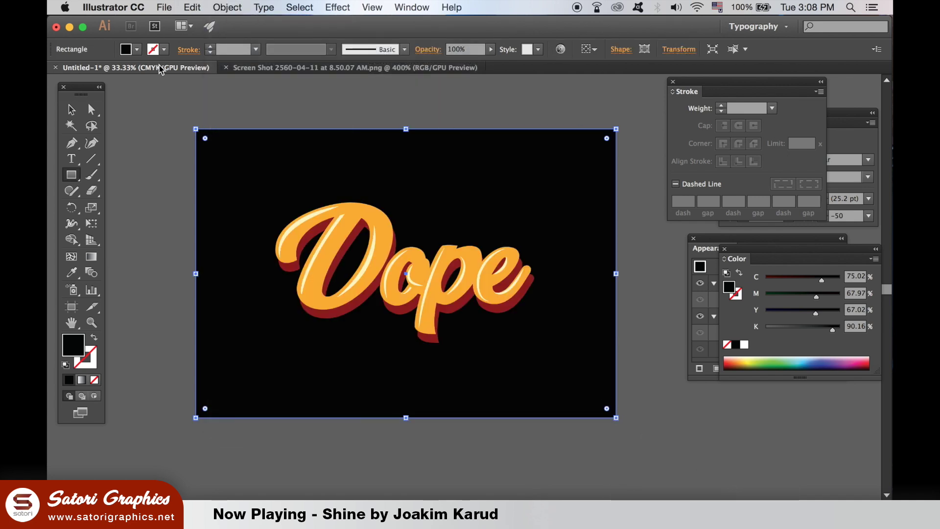
pyautogui.click(71, 109)
pyautogui.click(142, 107)
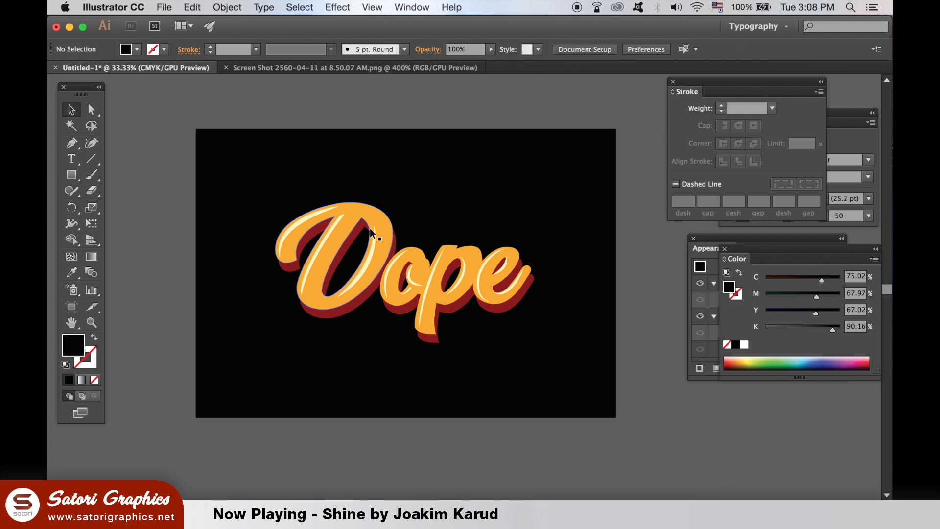
pyautogui.click(385, 228)
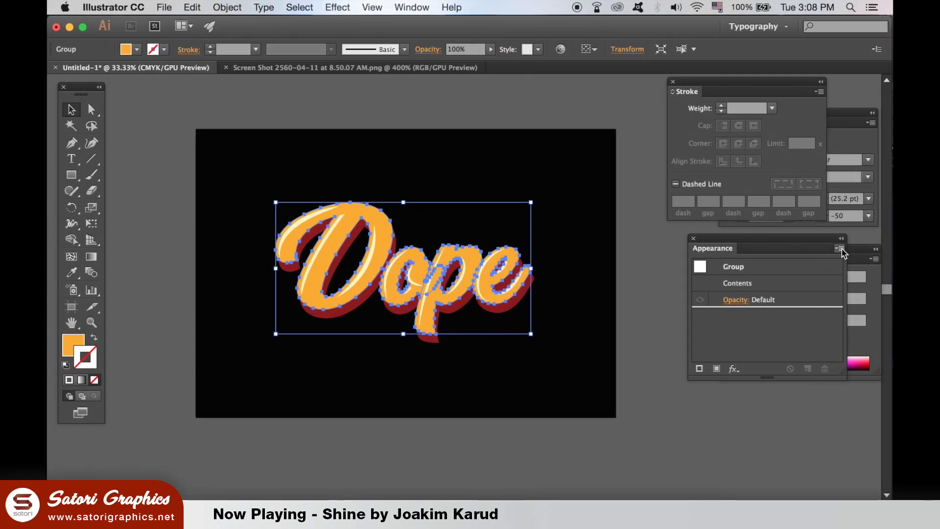
# Add a new stroke in the Appearance panel and move it beneath the fill
pyautogui.click(840, 249)
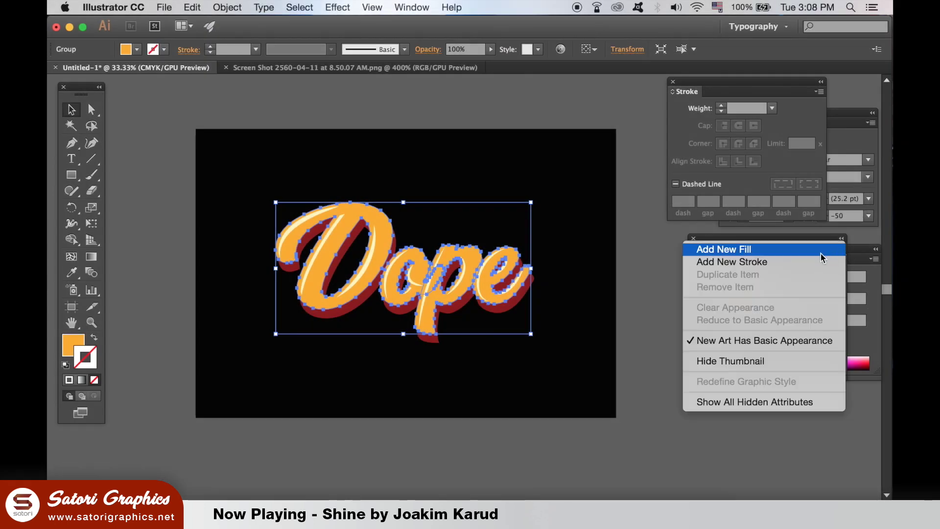
pyautogui.click(794, 268)
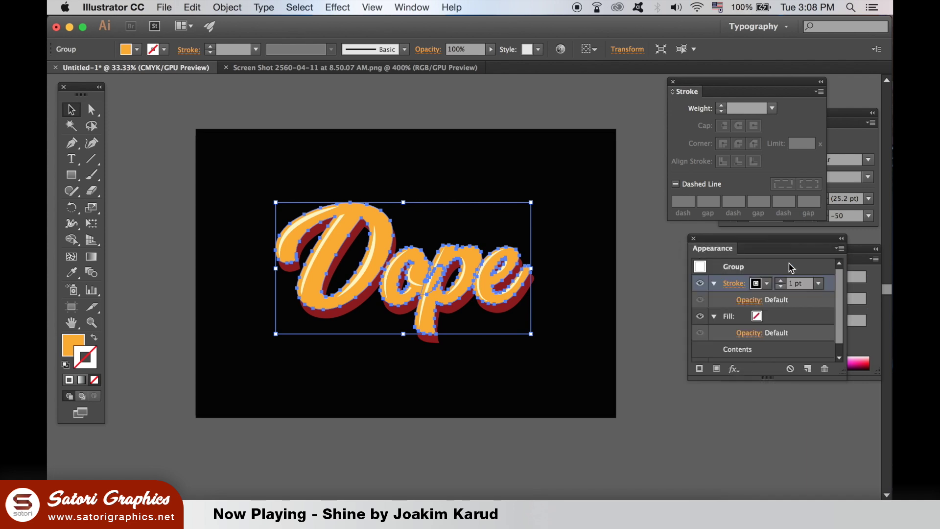
pyautogui.moveTo(822, 287)
pyautogui.mouseDown()
pyautogui.moveTo(826, 333)
pyautogui.moveTo(808, 339)
pyautogui.moveTo(831, 286)
pyautogui.moveTo(818, 336)
pyautogui.moveTo(808, 304)
pyautogui.moveTo(801, 334)
pyautogui.mouseUp()
pyautogui.moveTo(803, 299); pyautogui.dragTo(795, 345)
# Set the lettering fill to a lighter, yellower orange
pyautogui.click(757, 283)
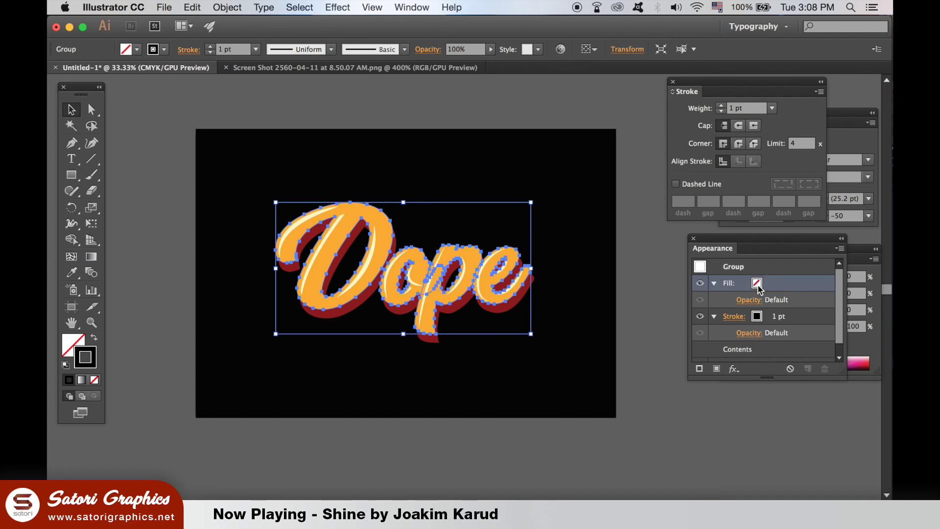
pyautogui.click(735, 304)
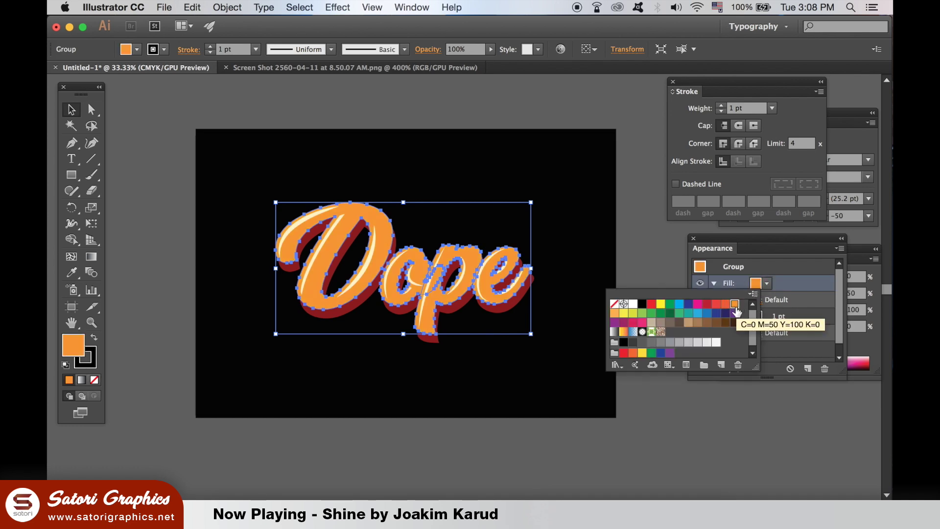
pyautogui.doubleClick(81, 347)
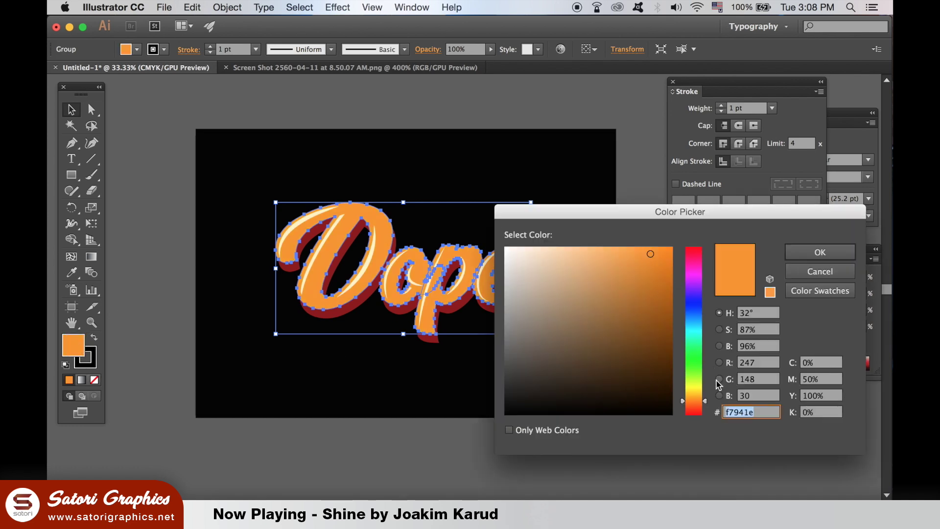
pyautogui.moveTo(701, 403); pyautogui.dragTo(700, 399)
pyautogui.click(637, 247)
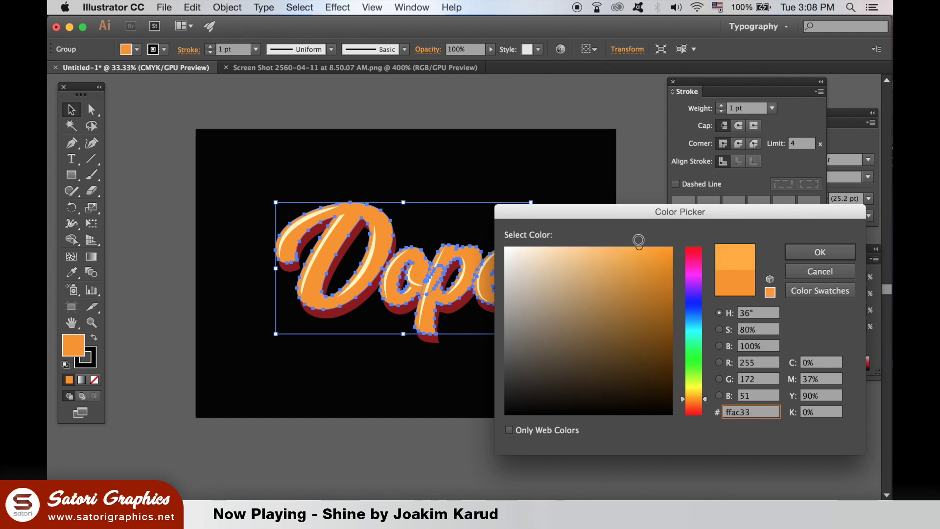
pyautogui.click(820, 252)
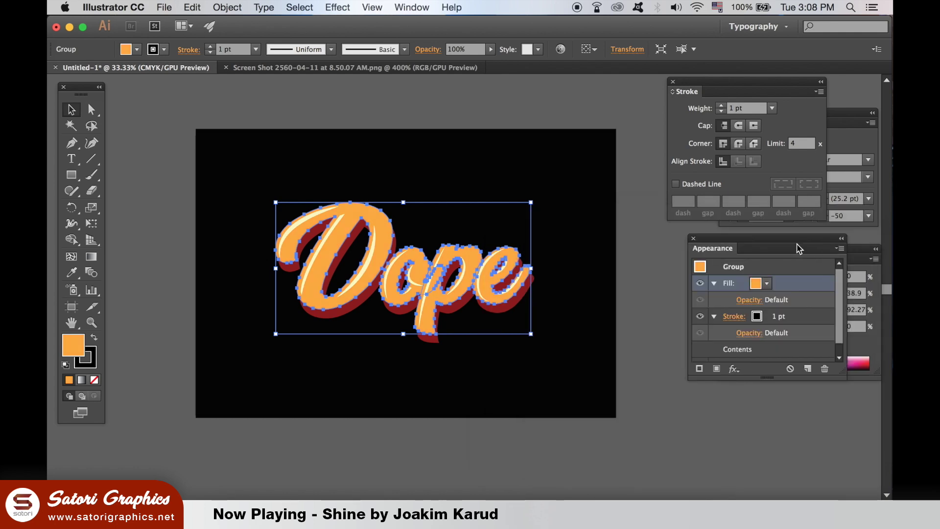
# Set the underlying black stroke's weight to 20 pt
pyautogui.click(804, 318)
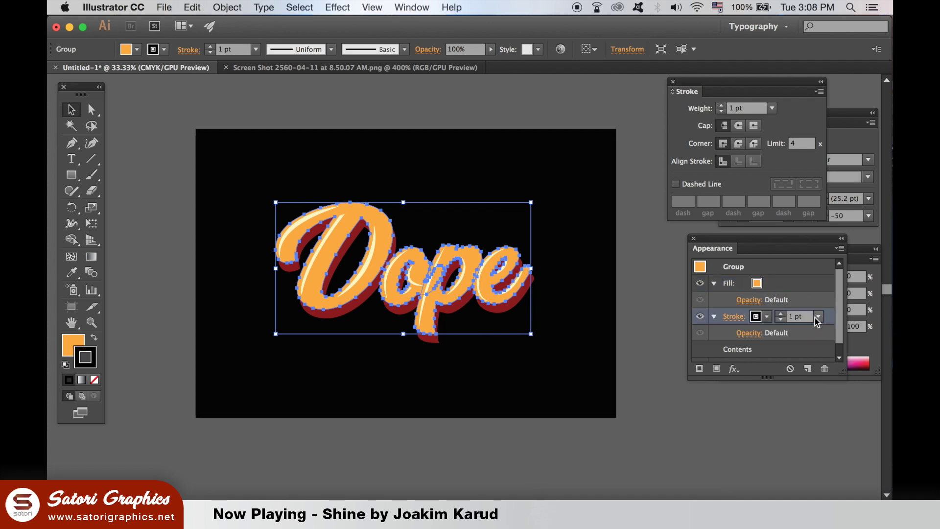
pyautogui.click(817, 316)
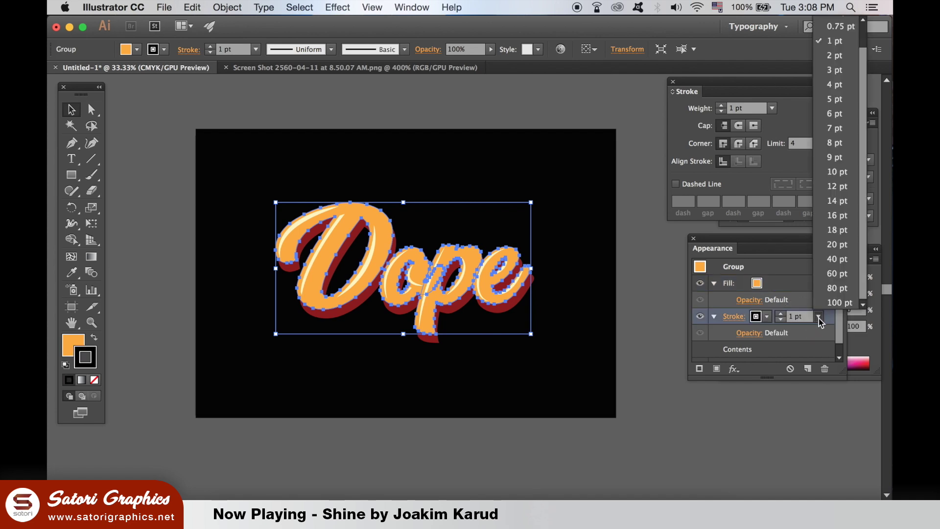
pyautogui.click(840, 244)
pyautogui.click(669, 380)
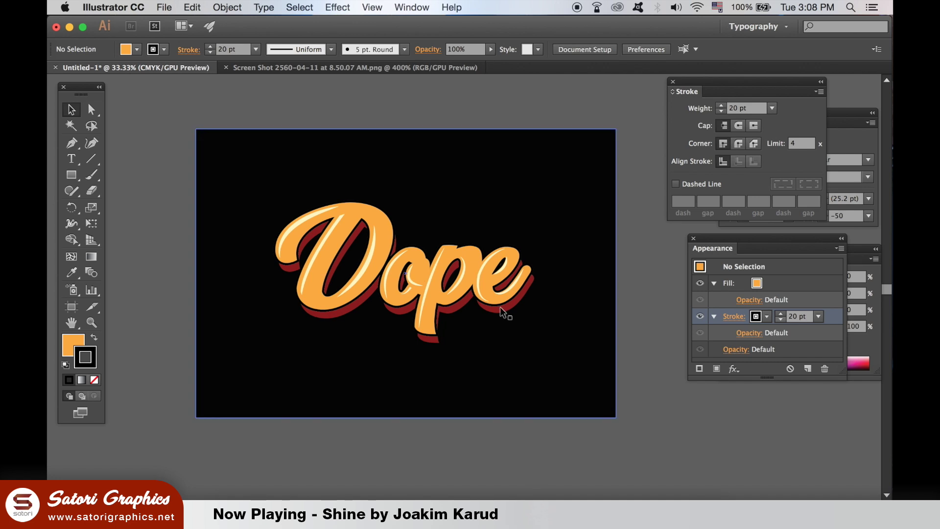
pyautogui.scroll(1, 456, 279)
pyautogui.scroll(1, 456, 279)
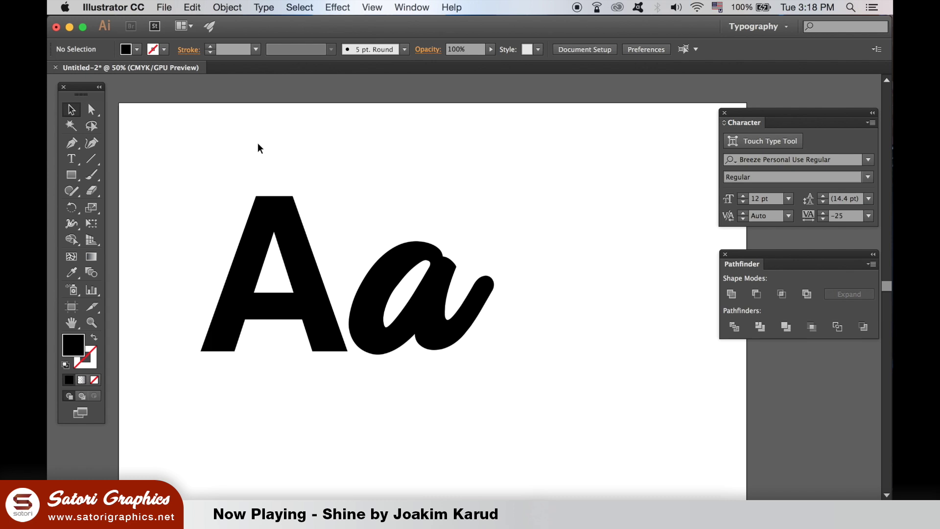
# Select the Aa text and convert it to outlines
pyautogui.moveTo(247, 146); pyautogui.dragTo(459, 294)
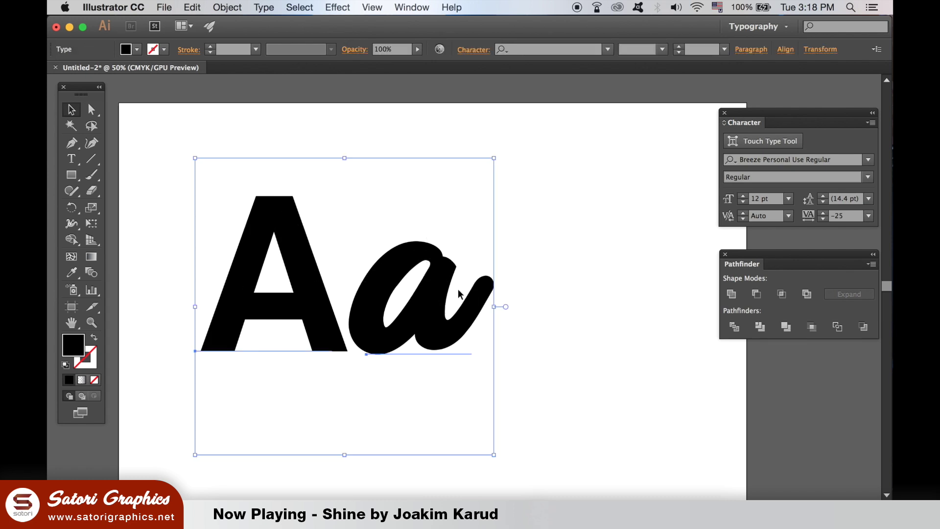
pyautogui.click(263, 7)
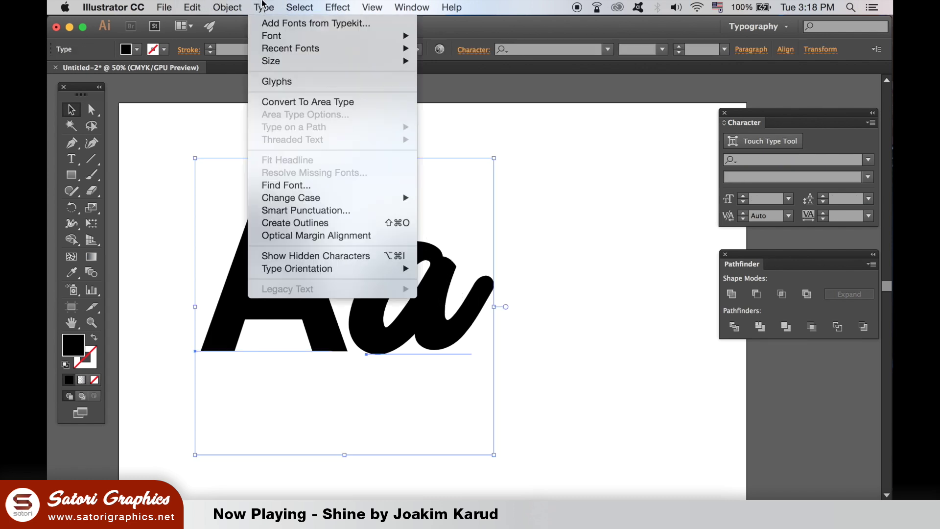
pyautogui.click(326, 220)
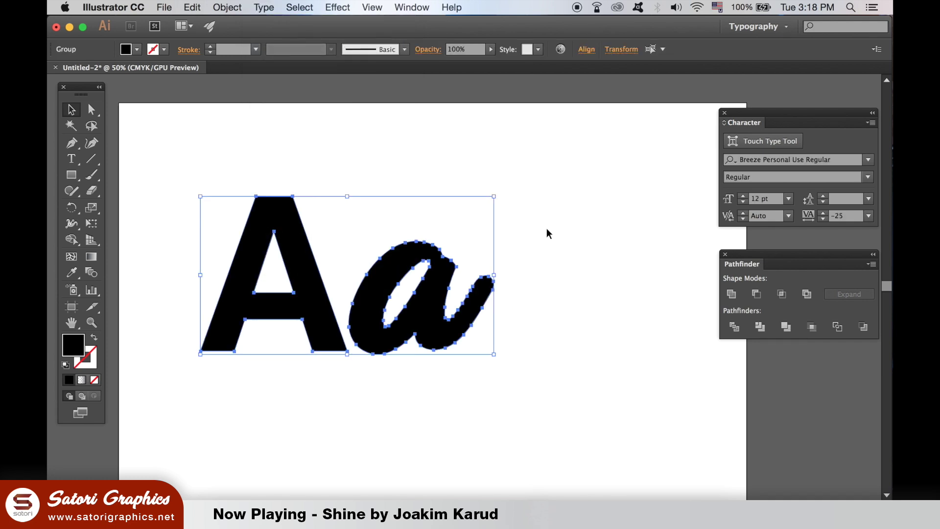
# Move the a left to overlap the A and send it behind the A
pyautogui.click(574, 225)
pyautogui.moveTo(458, 325); pyautogui.dragTo(422, 320)
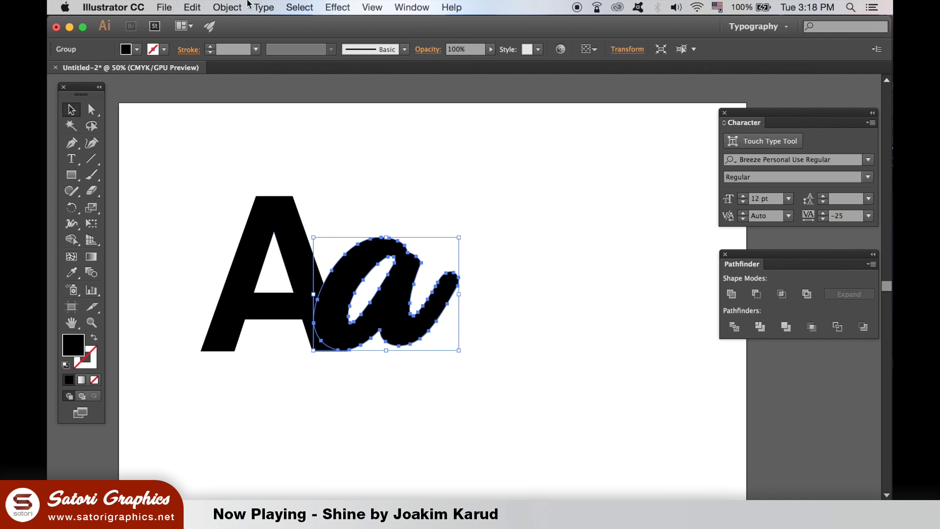
pyautogui.click(227, 7)
pyautogui.moveTo(338, 35)
pyautogui.click(442, 71)
pyautogui.click(359, 148)
# Cut the a's shape out of the A with Pathfinder Minus Front, then paste the a back over it
pyautogui.press('super+a')
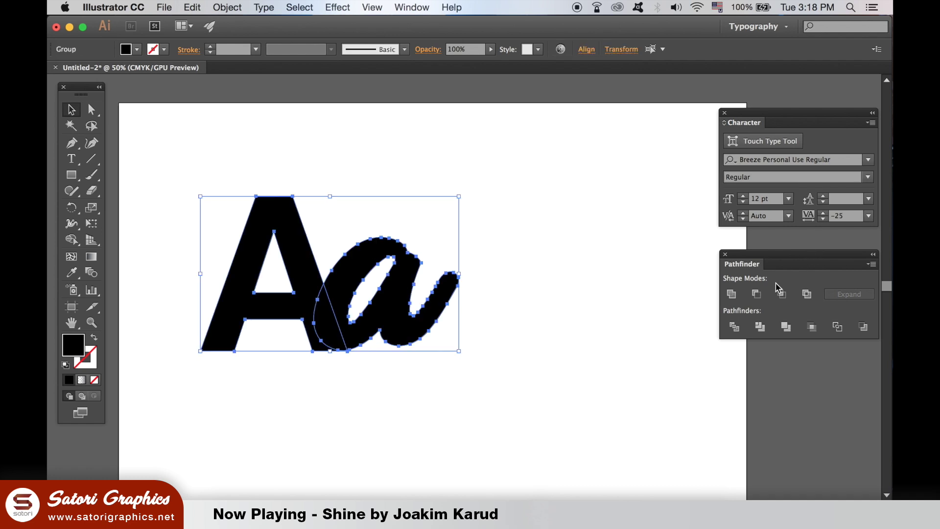
pyautogui.click(412, 6)
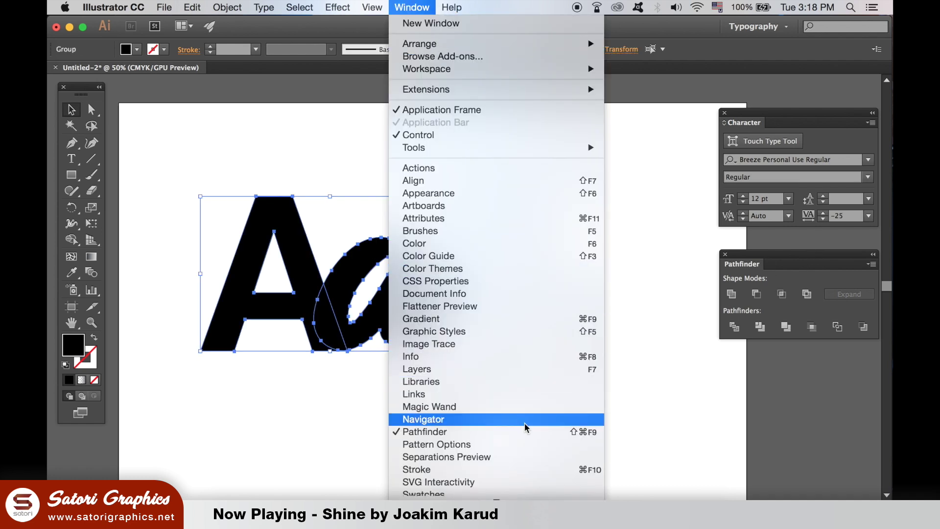
pyautogui.click(528, 436)
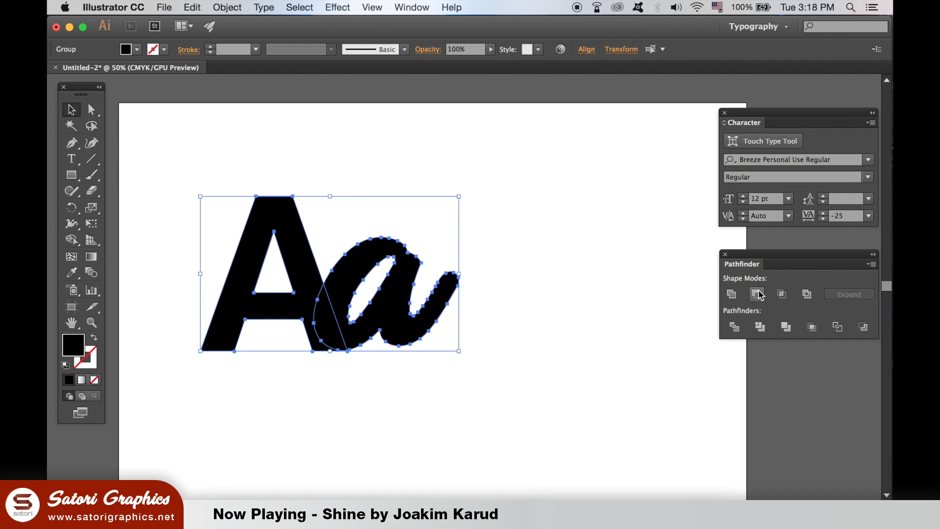
pyautogui.click(427, 306)
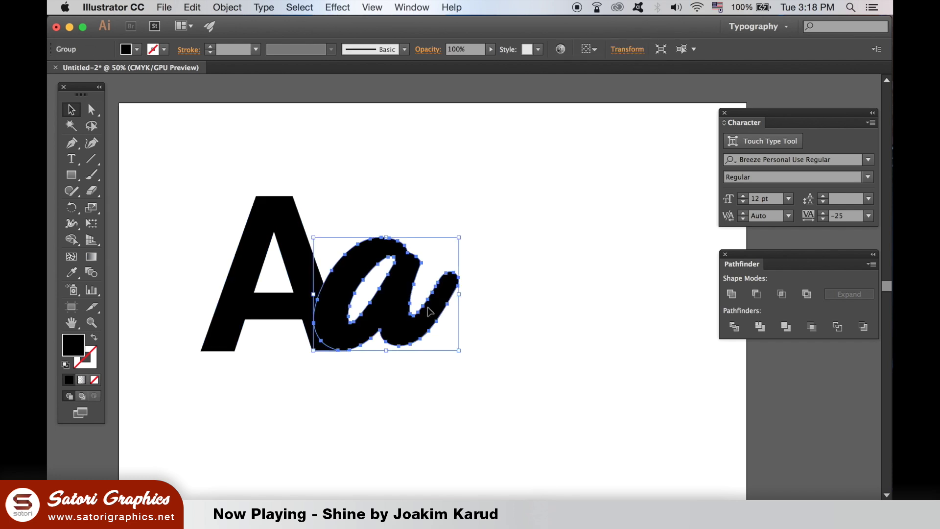
pyautogui.click(433, 313)
pyautogui.keyDown('shift'); pyautogui.click(294, 210); pyautogui.keyUp('shift')
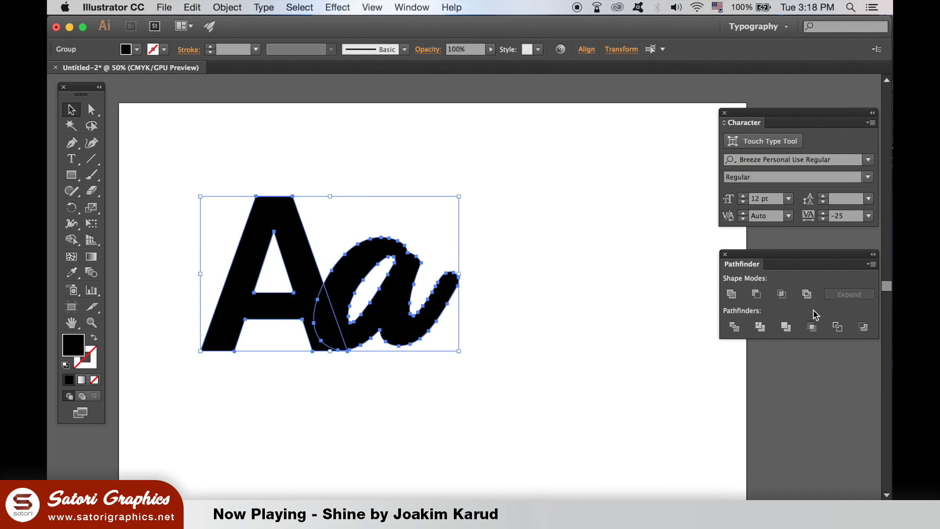
pyautogui.click(756, 295)
pyautogui.click(622, 311)
pyautogui.hotkey('ctrl', 'v')
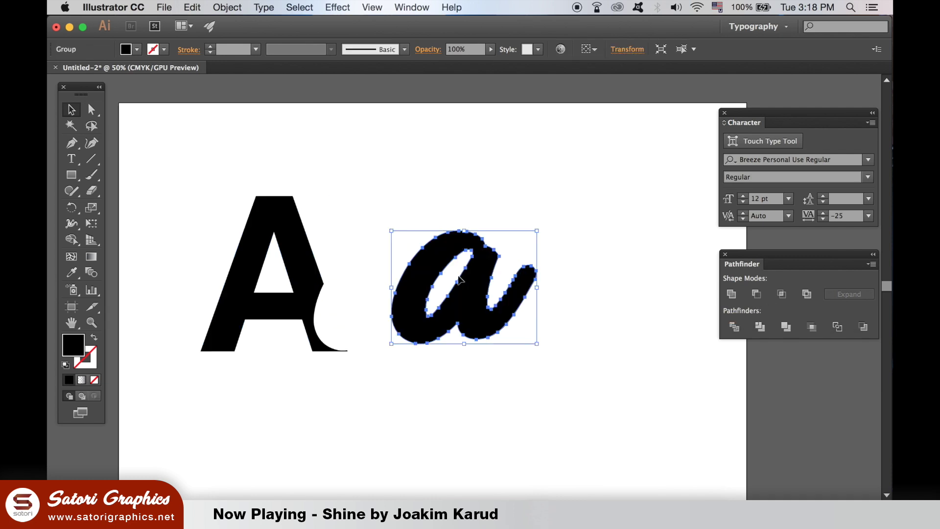
pyautogui.moveTo(461, 294); pyautogui.dragTo(391, 300)
# Nudge the a a few pixels left so it nests in the A's notch with a thin gap
pyautogui.click(469, 399)
pyautogui.scroll(-2, 471, 380)
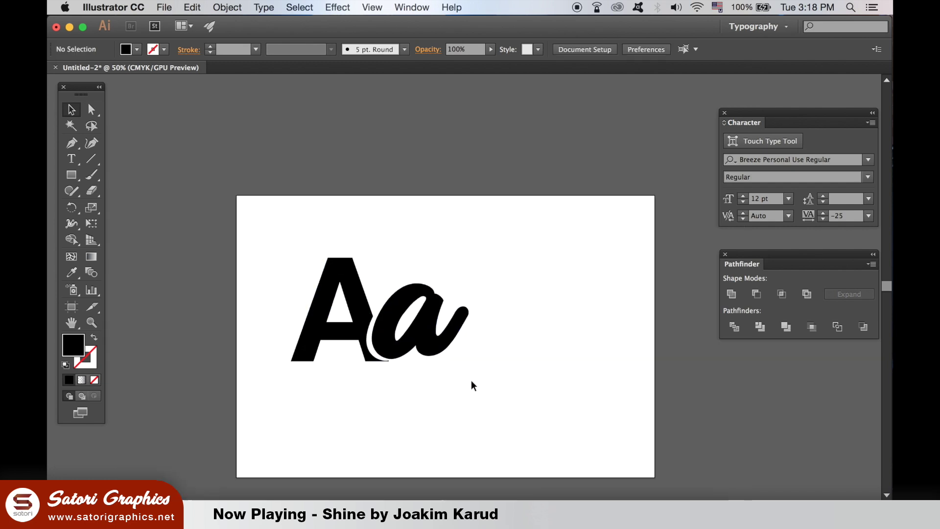
pyautogui.scroll(-1, 473, 379)
pyautogui.scroll(6, 454, 362)
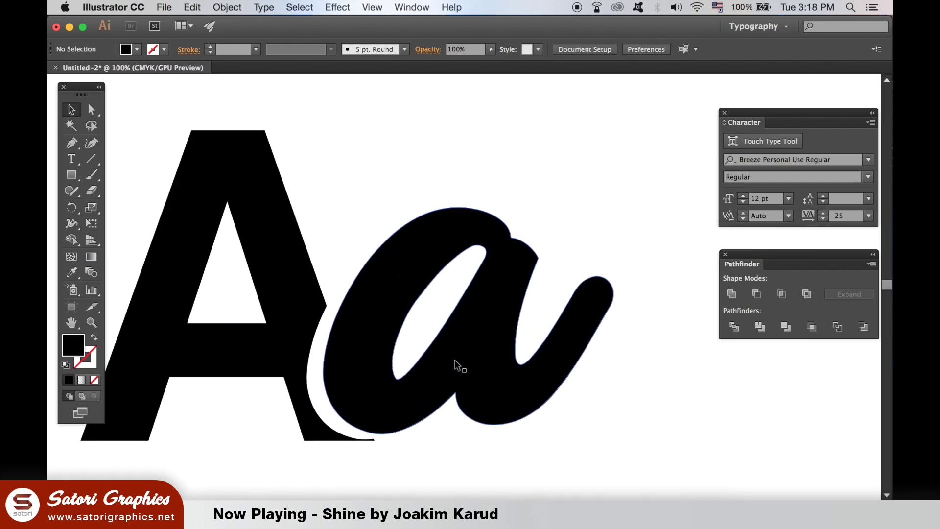
pyautogui.moveTo(455, 361); pyautogui.dragTo(451, 367)
pyautogui.click(639, 416)
pyautogui.scroll(-3, 583, 366)
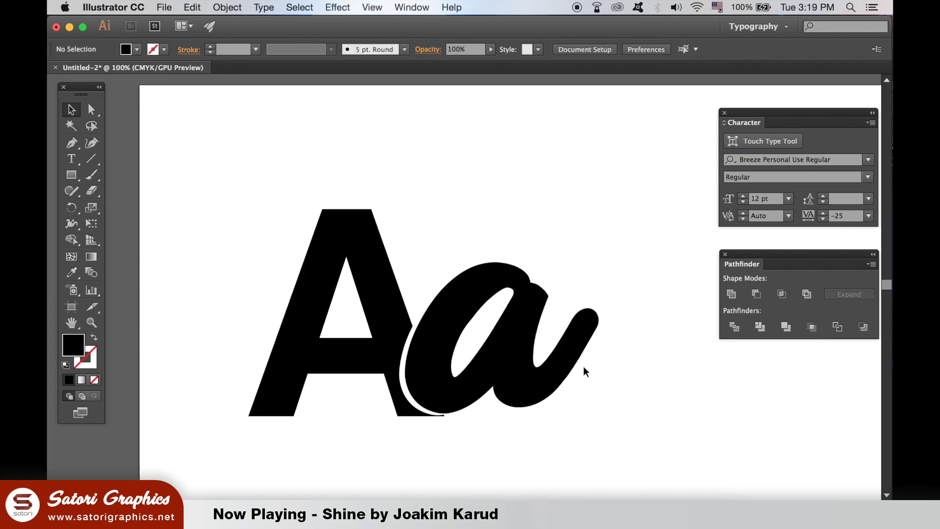
pyautogui.scroll(-1, 589, 365)
pyautogui.hscroll(3, 603, 339)
pyautogui.scroll(-1, 603, 339)
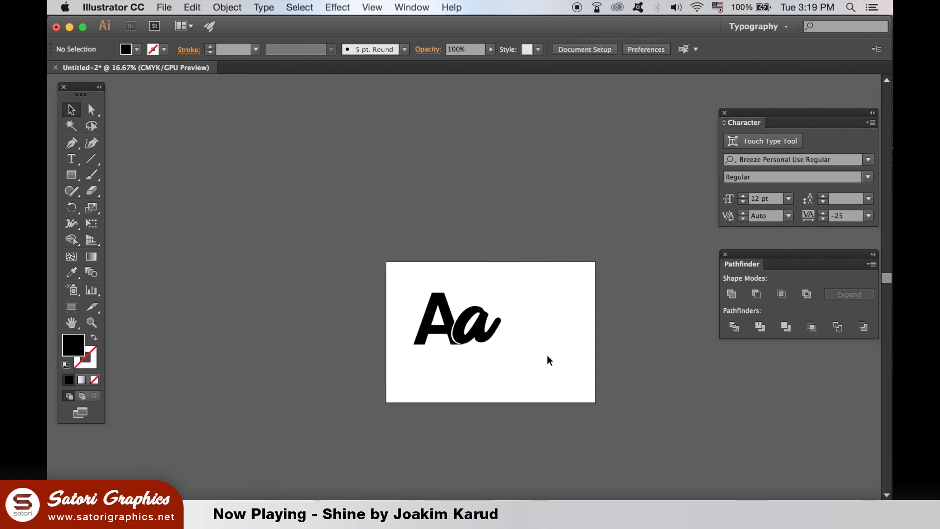
pyautogui.scroll(2, 540, 356)
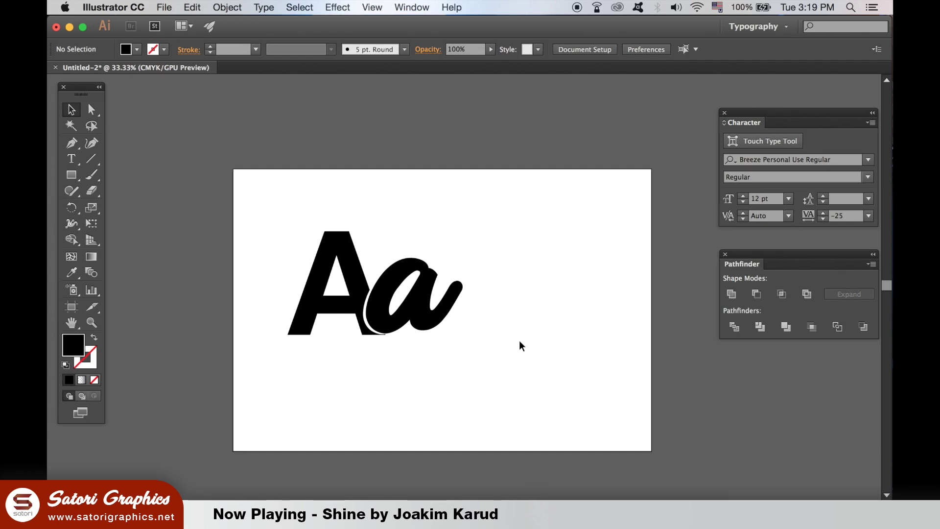